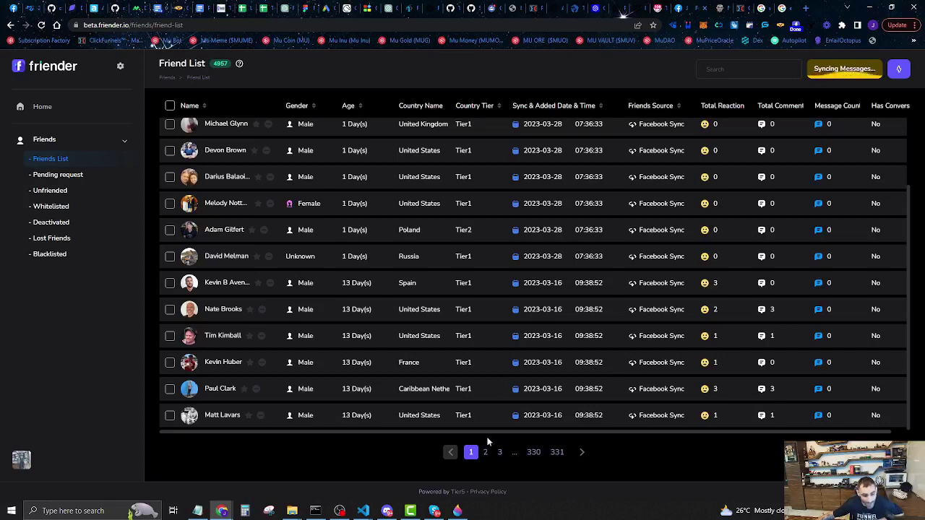
Open page 2 of the friend list and select the fourth through ninth friends, who have zero reactions and comments
{"action": "left_click", "coordinate": [485, 452]}
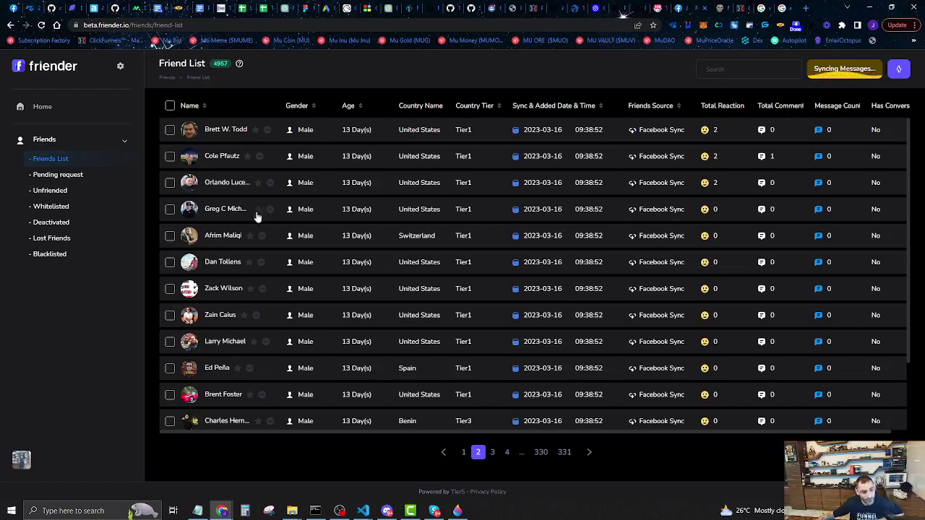
{"action": "left_click", "coordinate": [170, 209]}
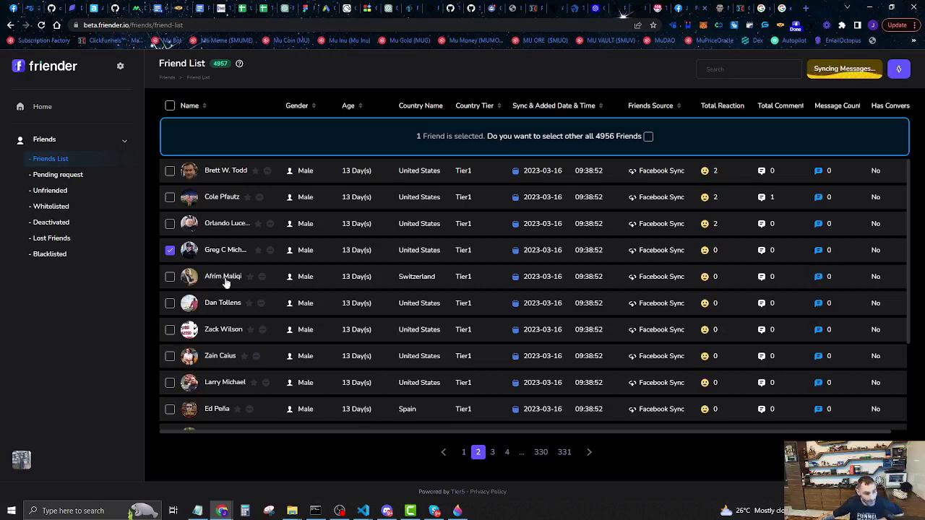
{"action": "left_click", "coordinate": [171, 277]}
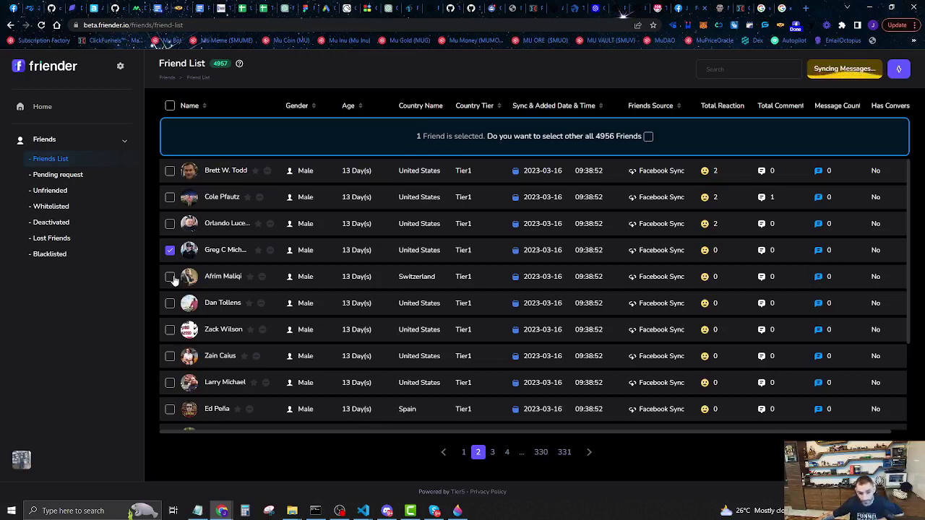
{"action": "left_click", "coordinate": [170, 305]}
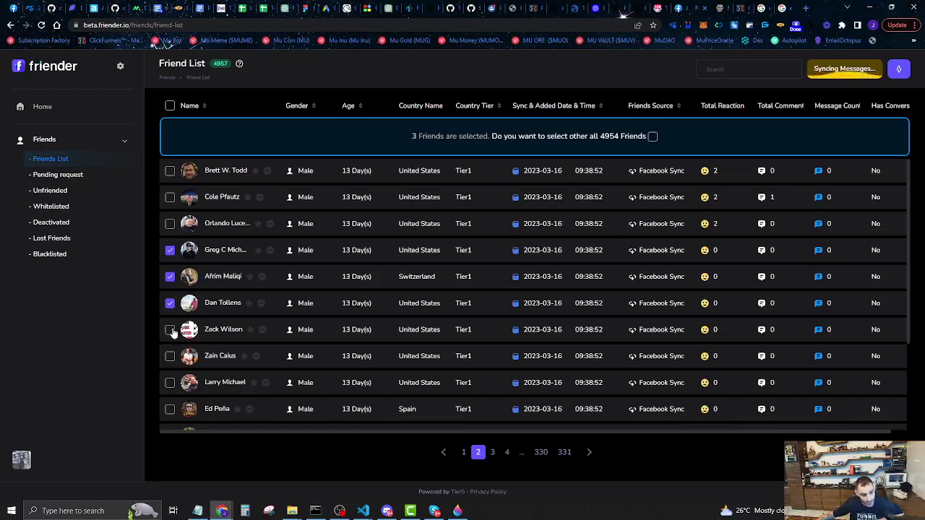
{"action": "left_click", "coordinate": [171, 331]}
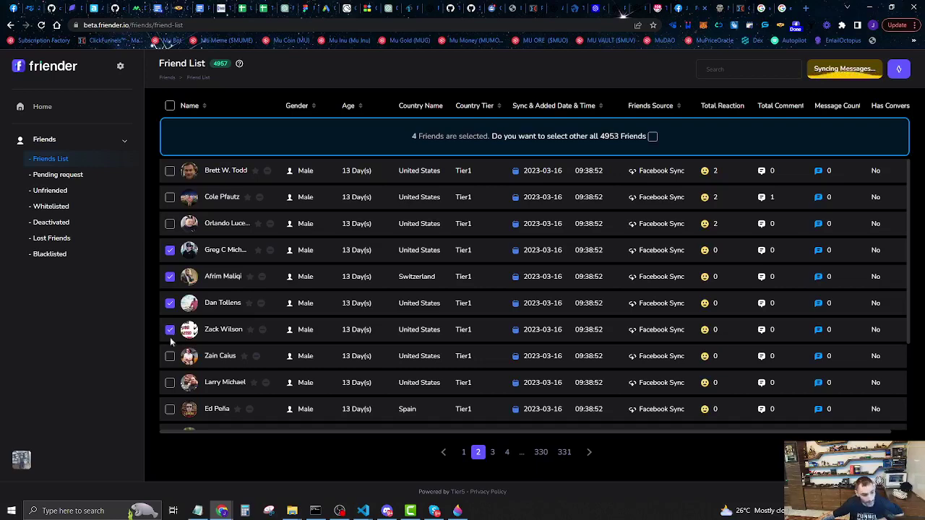
{"action": "left_click", "coordinate": [171, 357]}
{"action": "left_click", "coordinate": [171, 382]}
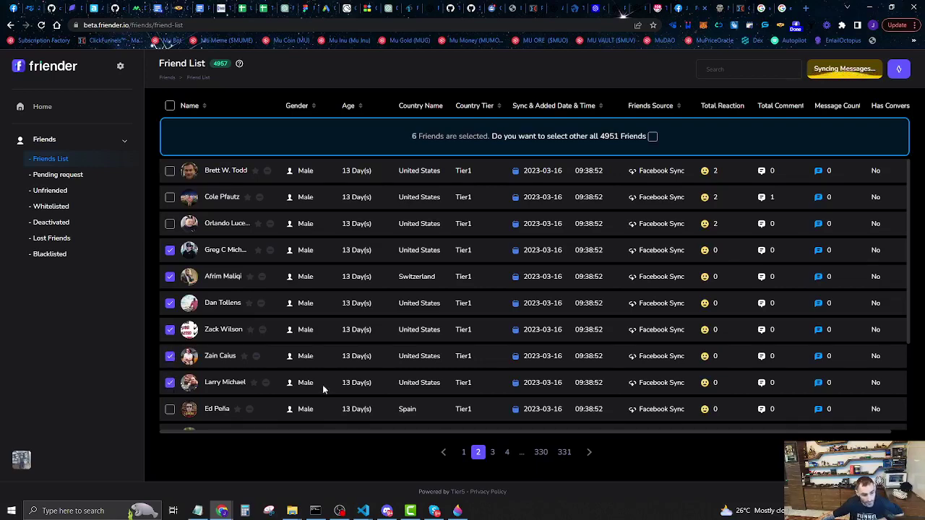
Add the remaining six zero-engagement friends on page 2, the tenth through fifteenth rows, to the selection
{"action": "scroll", "coordinate": [323, 385], "scroll_direction": "down", "scroll_amount": 1}
{"action": "left_click", "coordinate": [170, 361]}
{"action": "left_click", "coordinate": [170, 387]}
{"action": "scroll", "coordinate": [172, 384], "scroll_direction": "down", "scroll_amount": 2}
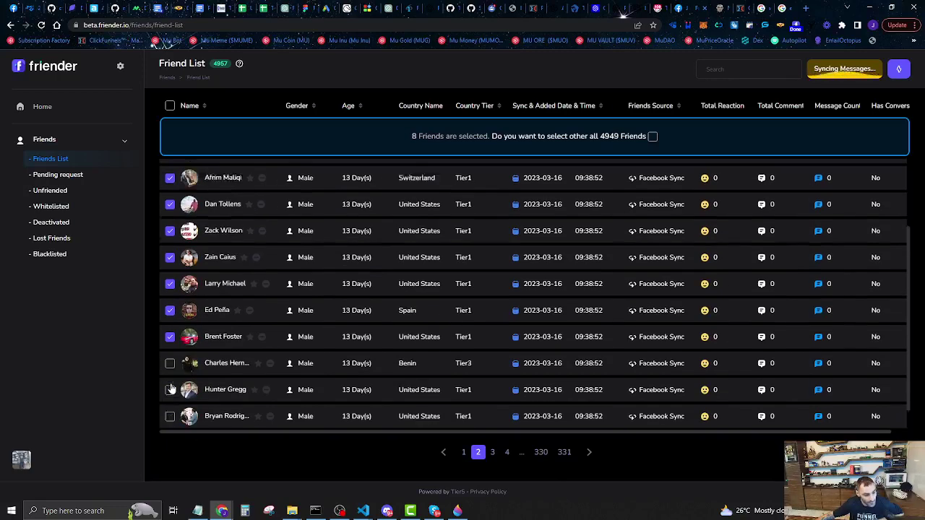
{"action": "left_click", "coordinate": [171, 338]}
{"action": "left_click", "coordinate": [170, 363]}
{"action": "left_click", "coordinate": [170, 389]}
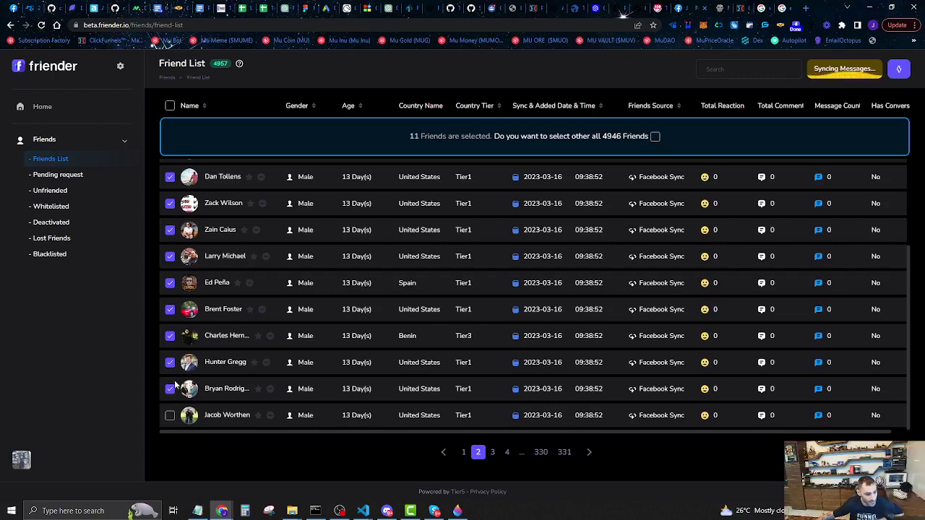
{"action": "left_click", "coordinate": [171, 415]}
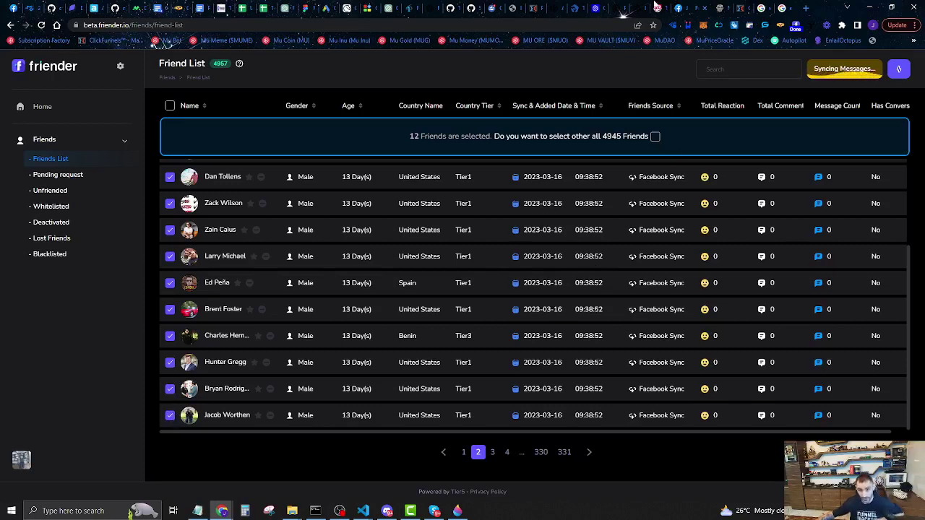
View the Facebook profile page with its friends and posts, and return to the friend list
{"action": "left_click", "coordinate": [679, 7]}
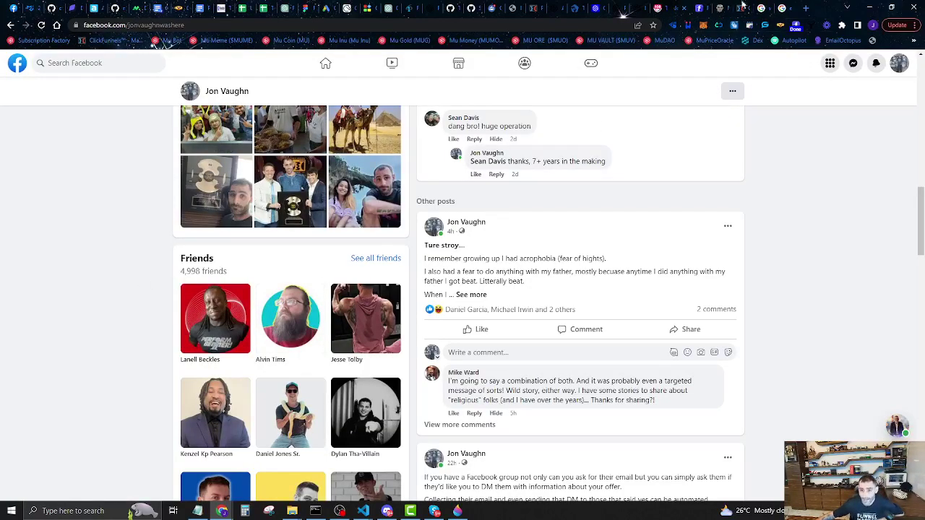
{"action": "left_click", "coordinate": [702, 7]}
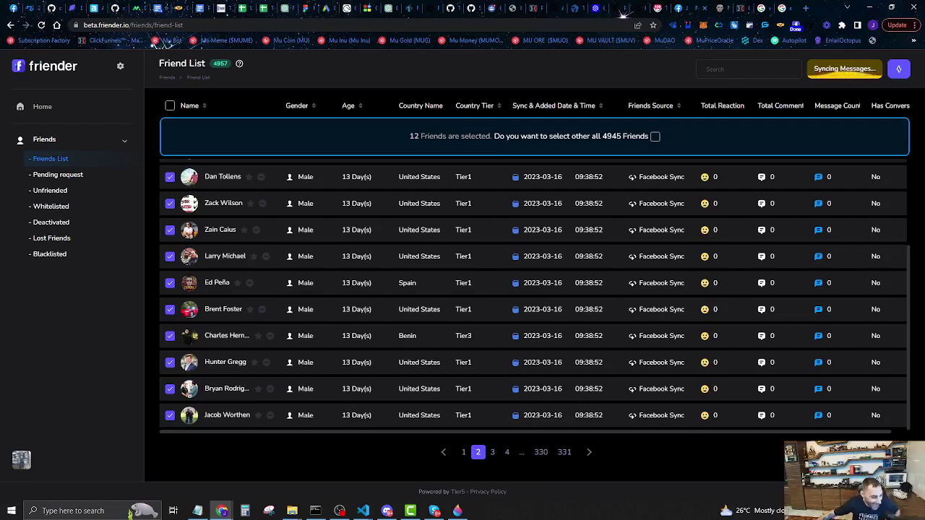
Open Paint and draw a small filled black blob near the canvas's left edge as a starting point
{"action": "left_click", "coordinate": [11, 511]}
{"action": "type", "text": "paint"}
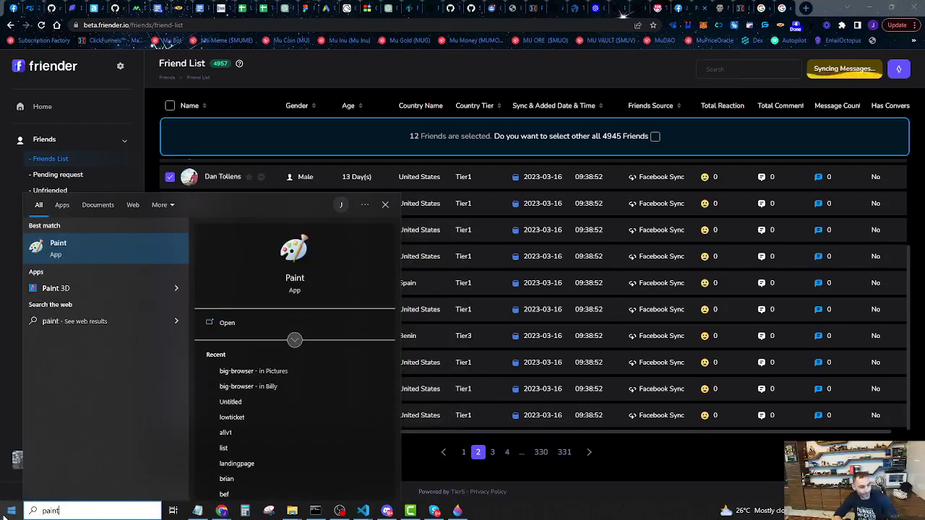
{"action": "key", "text": "Return"}
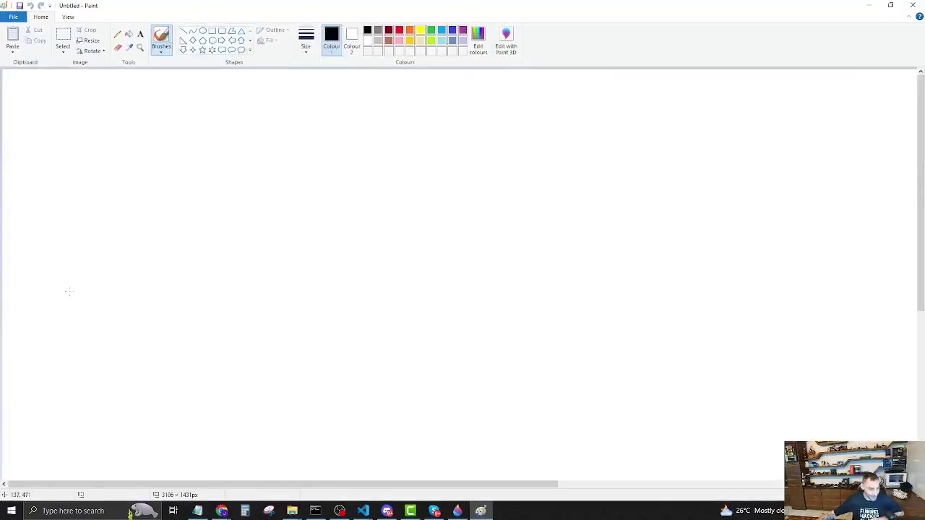
{"action": "mouse_move", "coordinate": [110, 294]}
{"action": "left_mouse_down"}
{"action": "mouse_move", "coordinate": [101, 307]}
{"action": "mouse_move", "coordinate": [108, 315]}
{"action": "mouse_move", "coordinate": [107, 287]}
{"action": "mouse_move", "coordinate": [104, 302]}
{"action": "left_mouse_up"}
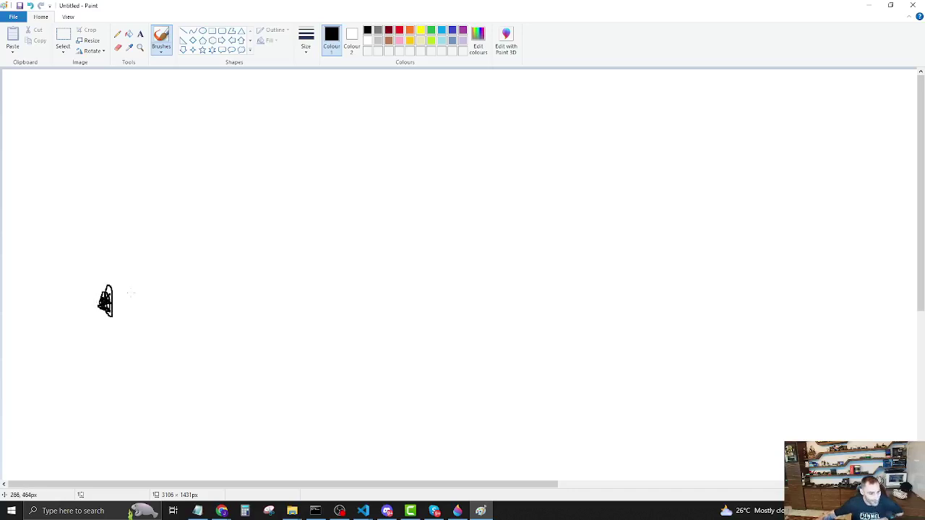
Draw a boxed dollar sign on the far side of the canvas, with a rising arrow and a crossed loop above it
{"action": "mouse_move", "coordinate": [795, 279]}
{"action": "left_mouse_down"}
{"action": "mouse_move", "coordinate": [797, 314]}
{"action": "mouse_move", "coordinate": [789, 286]}
{"action": "mouse_move", "coordinate": [809, 305]}
{"action": "mouse_move", "coordinate": [773, 315]}
{"action": "left_mouse_up"}
{"action": "mouse_move", "coordinate": [764, 276]}
{"action": "left_mouse_down"}
{"action": "mouse_move", "coordinate": [762, 328]}
{"action": "mouse_move", "coordinate": [833, 330]}
{"action": "mouse_move", "coordinate": [772, 275]}
{"action": "left_mouse_up"}
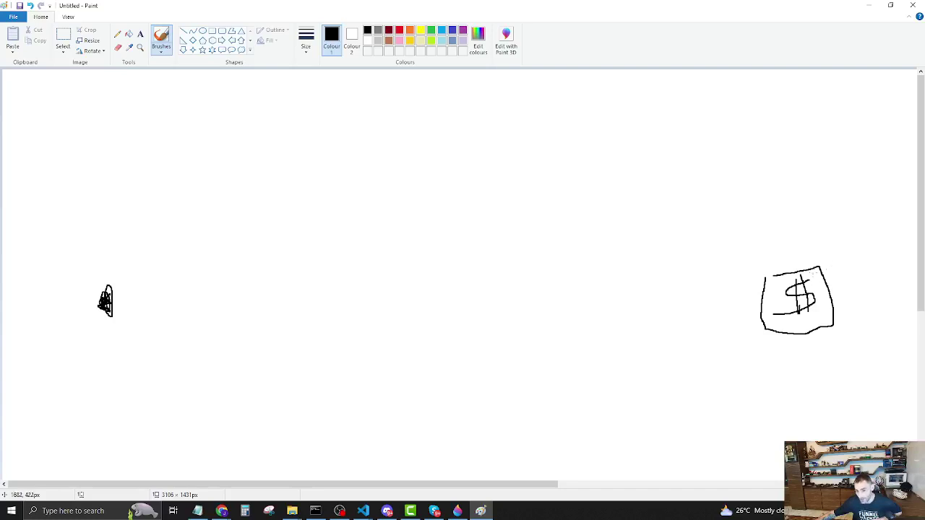
{"action": "mouse_move", "coordinate": [816, 265]}
{"action": "left_mouse_down"}
{"action": "mouse_move", "coordinate": [887, 204]}
{"action": "mouse_move", "coordinate": [883, 218]}
{"action": "left_mouse_up"}
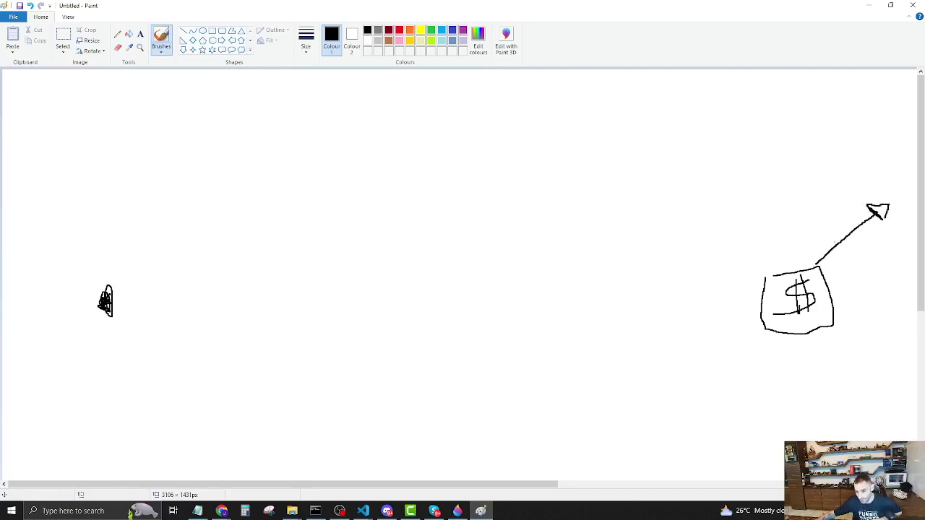
{"action": "mouse_move", "coordinate": [821, 242]}
{"action": "left_mouse_down"}
{"action": "mouse_move", "coordinate": [796, 207]}
{"action": "mouse_move", "coordinate": [785, 258]}
{"action": "mouse_move", "coordinate": [802, 239]}
{"action": "left_mouse_up"}
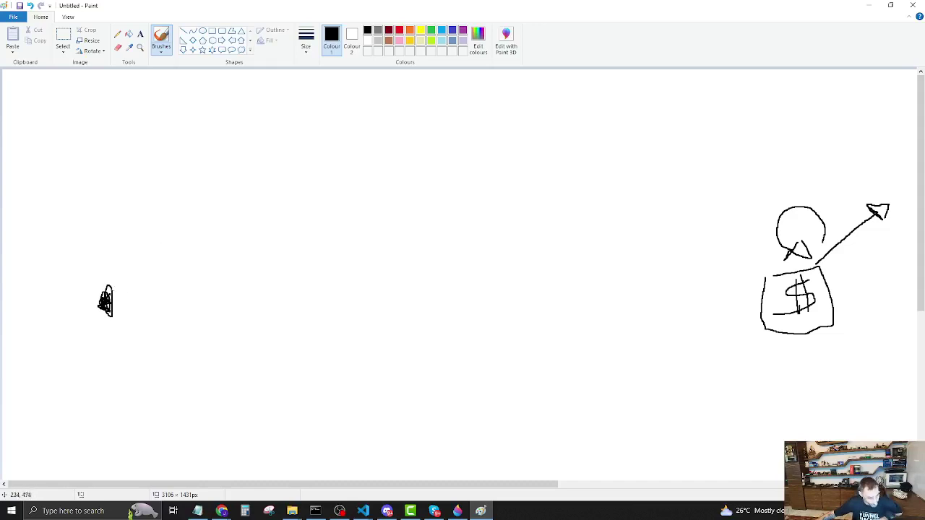
Draw a long arrow from the black blob to the dollar box, plus short lines leading down into the blob
{"action": "mouse_move", "coordinate": [107, 292]}
{"action": "left_mouse_down"}
{"action": "mouse_move", "coordinate": [114, 287]}
{"action": "mouse_move", "coordinate": [102, 309]}
{"action": "mouse_move", "coordinate": [130, 299]}
{"action": "mouse_move", "coordinate": [322, 296]}
{"action": "mouse_move", "coordinate": [497, 314]}
{"action": "mouse_move", "coordinate": [705, 323]}
{"action": "mouse_move", "coordinate": [755, 316]}
{"action": "mouse_move", "coordinate": [747, 333]}
{"action": "mouse_move", "coordinate": [751, 311]}
{"action": "mouse_move", "coordinate": [747, 337]}
{"action": "left_mouse_up"}
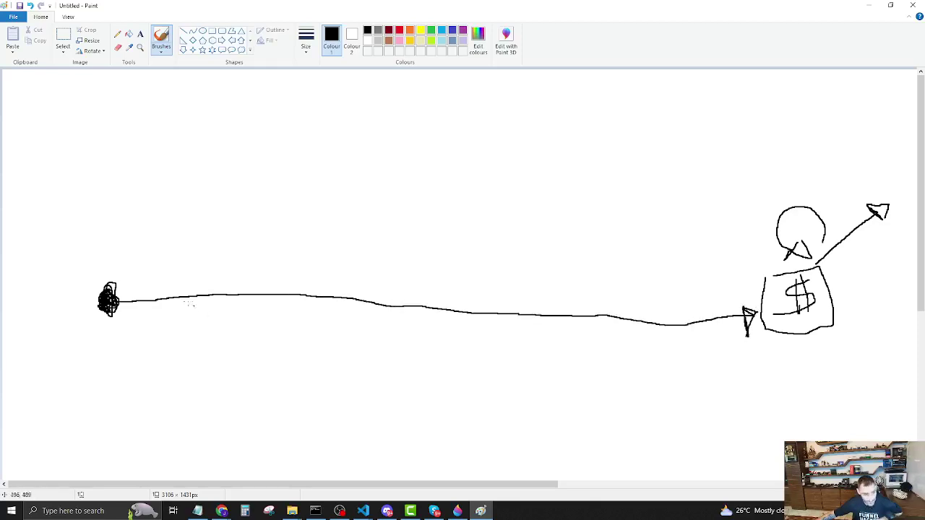
{"action": "left_click_drag", "start_coordinate": [9, 189], "coordinate": [87, 235]}
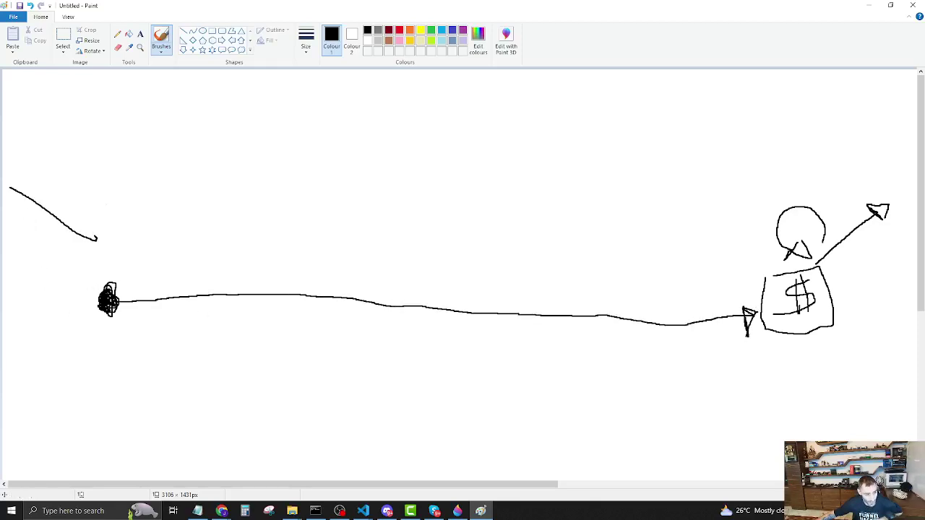
{"action": "mouse_move", "coordinate": [99, 157]}
{"action": "left_mouse_down"}
{"action": "mouse_move", "coordinate": [87, 233]}
{"action": "mouse_move", "coordinate": [95, 291]}
{"action": "mouse_move", "coordinate": [89, 215]}
{"action": "left_mouse_up"}
{"action": "left_click_drag", "start_coordinate": [90, 215], "coordinate": [112, 282]}
Draw four lines above and below the long arrow that narrow like a funnel toward the dollar box
{"action": "mouse_move", "coordinate": [139, 174]}
{"action": "left_mouse_down"}
{"action": "mouse_move", "coordinate": [230, 214]}
{"action": "mouse_move", "coordinate": [413, 238]}
{"action": "left_mouse_up"}
{"action": "left_click_drag", "start_coordinate": [193, 415], "coordinate": [386, 329]}
{"action": "left_click_drag", "start_coordinate": [412, 254], "coordinate": [613, 253]}
{"action": "left_click_drag", "start_coordinate": [443, 347], "coordinate": [651, 335]}
Trace a winding path through the blob to the dollar box, then retrace the rising arrow with stair-like zigzags
{"action": "mouse_move", "coordinate": [40, 113]}
{"action": "left_mouse_down"}
{"action": "mouse_move", "coordinate": [110, 274]}
{"action": "mouse_move", "coordinate": [110, 302]}
{"action": "mouse_move", "coordinate": [526, 300]}
{"action": "mouse_move", "coordinate": [737, 318]}
{"action": "mouse_move", "coordinate": [754, 308]}
{"action": "mouse_move", "coordinate": [746, 327]}
{"action": "left_mouse_up"}
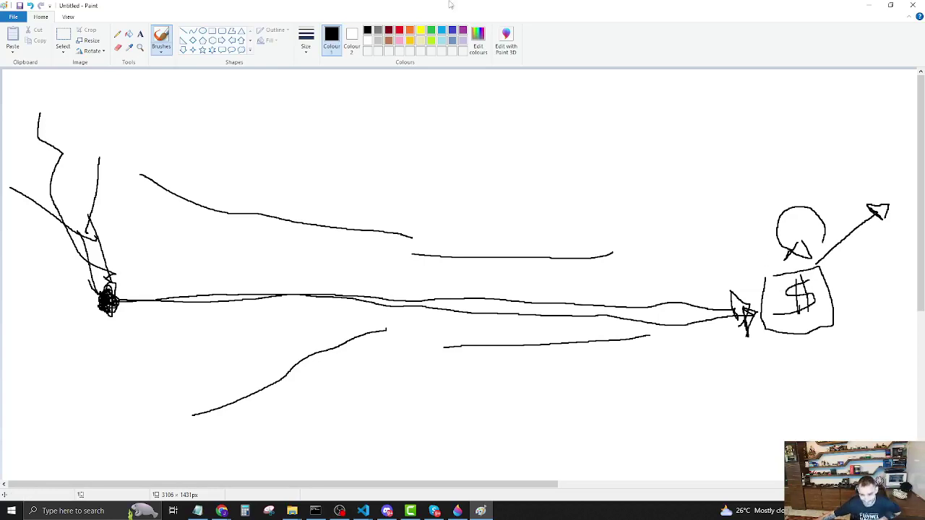
{"action": "left_click_drag", "start_coordinate": [818, 262], "coordinate": [877, 210]}
{"action": "left_click_drag", "start_coordinate": [834, 271], "coordinate": [884, 217]}
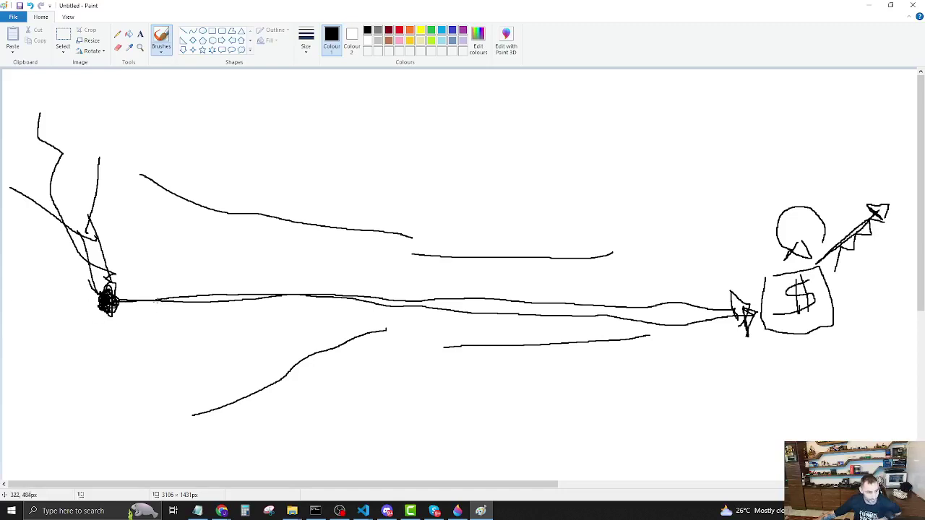
Write five small letter-like step marks spaced along the long arrow between the blob and the dollar box
{"action": "mouse_move", "coordinate": [165, 281]}
{"action": "left_mouse_down"}
{"action": "mouse_move", "coordinate": [169, 289]}
{"action": "mouse_move", "coordinate": [155, 294]}
{"action": "mouse_move", "coordinate": [177, 279]}
{"action": "left_mouse_up"}
{"action": "left_click_drag", "start_coordinate": [235, 278], "coordinate": [243, 286]}
{"action": "left_click_drag", "start_coordinate": [223, 275], "coordinate": [235, 275]}
{"action": "left_click_drag", "start_coordinate": [175, 270], "coordinate": [175, 282]}
{"action": "left_click_drag", "start_coordinate": [245, 280], "coordinate": [258, 295]}
{"action": "mouse_move", "coordinate": [305, 273]}
{"action": "left_mouse_down"}
{"action": "mouse_move", "coordinate": [298, 291]}
{"action": "mouse_move", "coordinate": [314, 276]}
{"action": "mouse_move", "coordinate": [319, 299]}
{"action": "left_mouse_up"}
{"action": "mouse_move", "coordinate": [391, 271]}
{"action": "left_mouse_down"}
{"action": "mouse_move", "coordinate": [396, 298]}
{"action": "mouse_move", "coordinate": [403, 274]}
{"action": "mouse_move", "coordinate": [429, 311]}
{"action": "left_mouse_up"}
{"action": "left_click_drag", "start_coordinate": [495, 280], "coordinate": [495, 296]}
{"action": "mouse_move", "coordinate": [488, 296]}
{"action": "left_mouse_down"}
{"action": "mouse_move", "coordinate": [501, 293]}
{"action": "mouse_move", "coordinate": [496, 281]}
{"action": "left_mouse_up"}
{"action": "left_click_drag", "start_coordinate": [505, 281], "coordinate": [504, 295]}
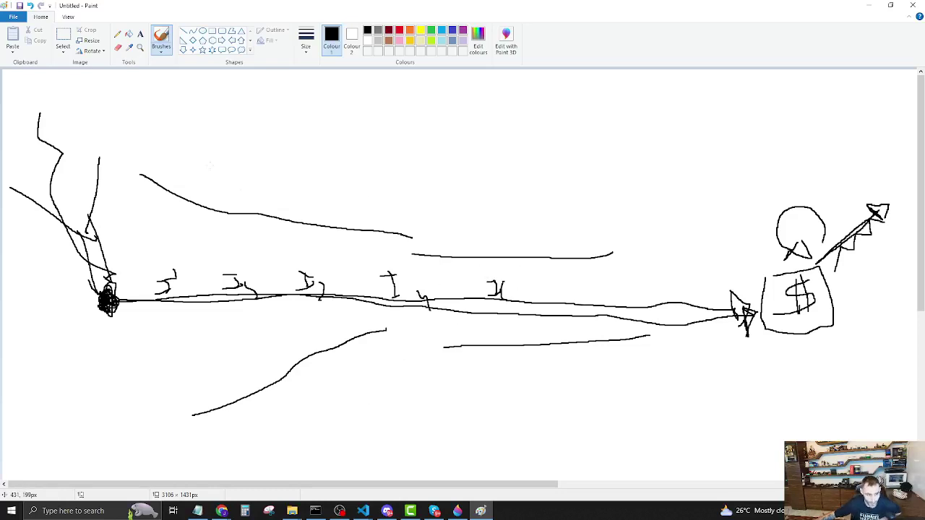
Draw a slanted stroke above each of the five step marks and a short arrow pointing toward the dollar box
{"action": "mouse_move", "coordinate": [184, 258]}
{"action": "left_mouse_down"}
{"action": "mouse_move", "coordinate": [218, 224]}
{"action": "mouse_move", "coordinate": [278, 211]}
{"action": "left_mouse_up"}
{"action": "left_click_drag", "start_coordinate": [311, 255], "coordinate": [329, 226]}
{"action": "left_click_drag", "start_coordinate": [402, 267], "coordinate": [433, 237]}
{"action": "left_click_drag", "start_coordinate": [497, 269], "coordinate": [513, 238]}
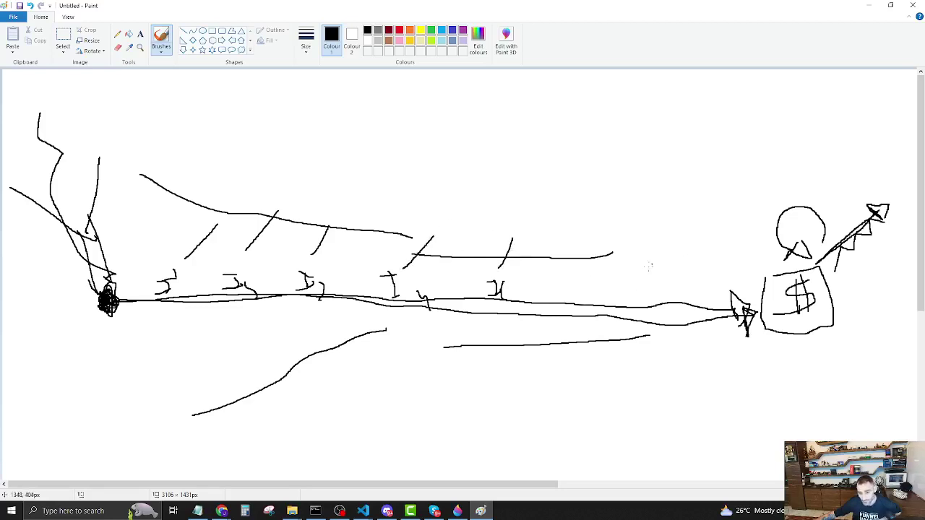
{"action": "mouse_move", "coordinate": [663, 252]}
{"action": "left_mouse_down"}
{"action": "mouse_move", "coordinate": [728, 294]}
{"action": "mouse_move", "coordinate": [720, 267]}
{"action": "left_mouse_up"}
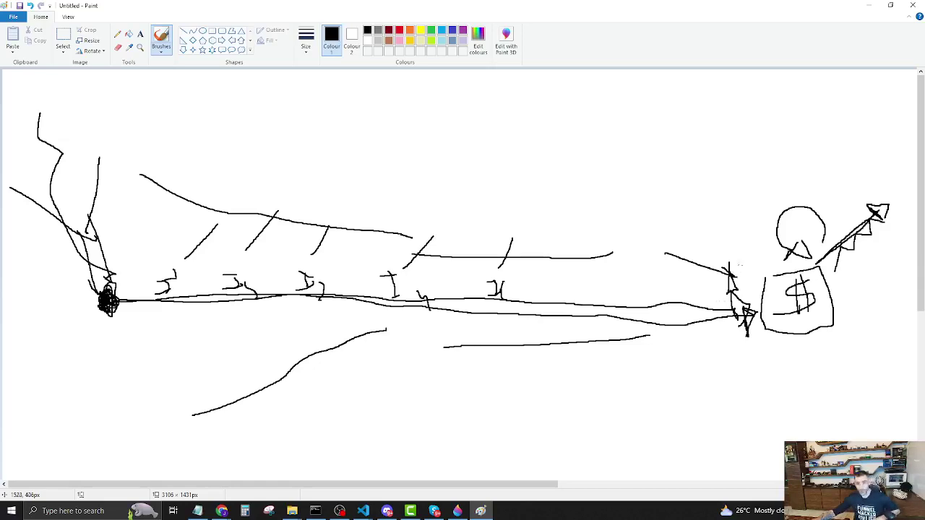
Switch back to the browser, view the Facebook profile page again, and return to the Friender friend list
{"action": "key", "text": "alt+Tab"}
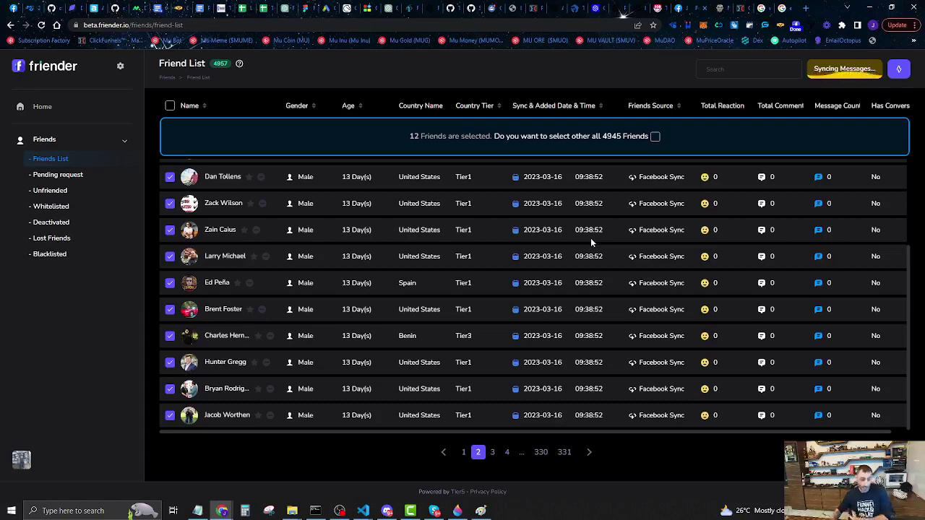
{"action": "left_click", "coordinate": [678, 7]}
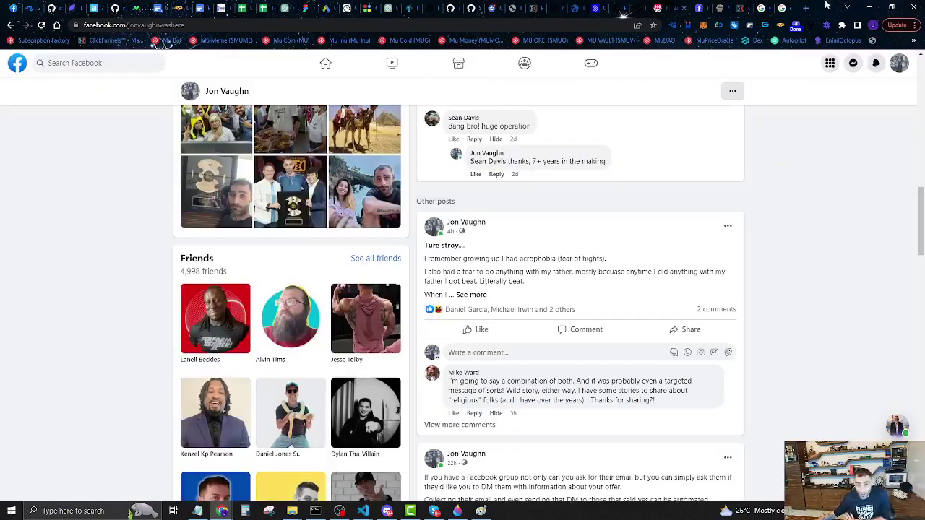
{"action": "left_click", "coordinate": [702, 7]}
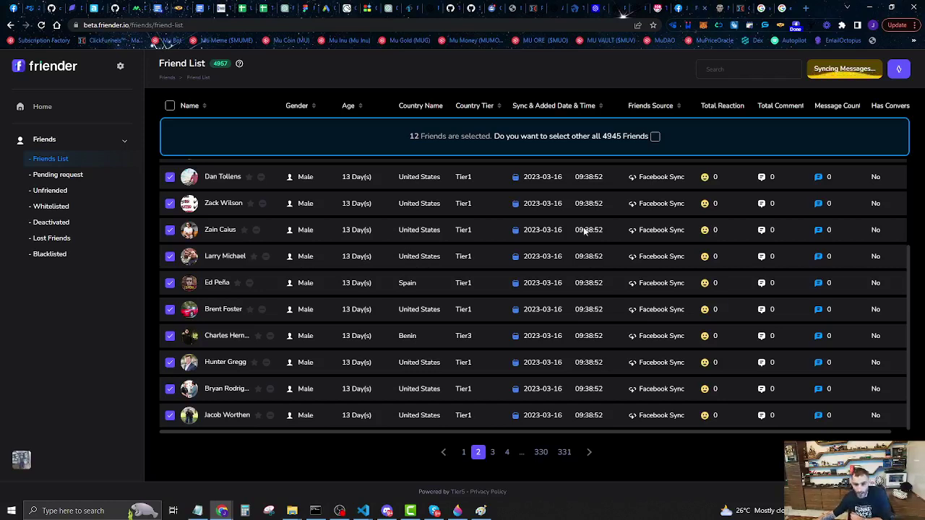
Open page 3 of the friend list and add its first eight zero-engagement friends to the selection
{"action": "left_click", "coordinate": [492, 453]}
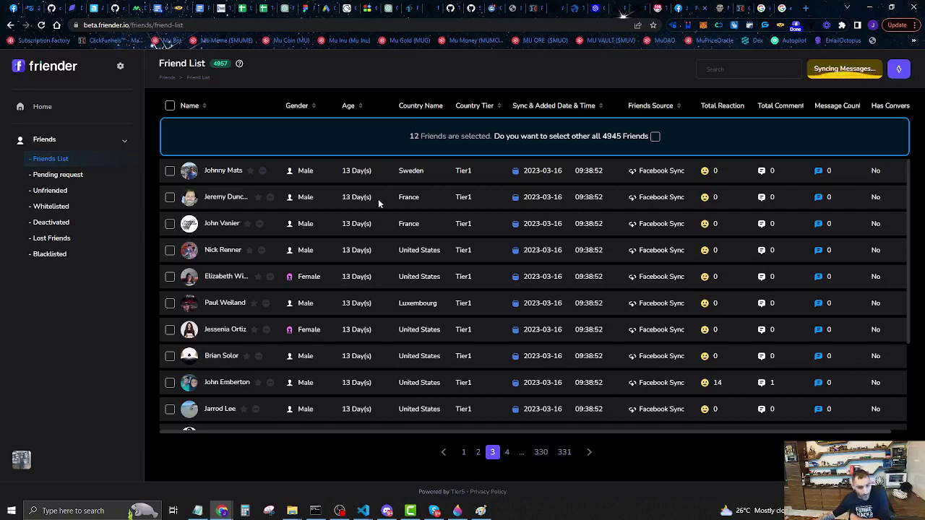
{"action": "left_click", "coordinate": [170, 172]}
{"action": "left_click", "coordinate": [170, 197]}
{"action": "left_click", "coordinate": [170, 224]}
{"action": "left_click", "coordinate": [170, 250]}
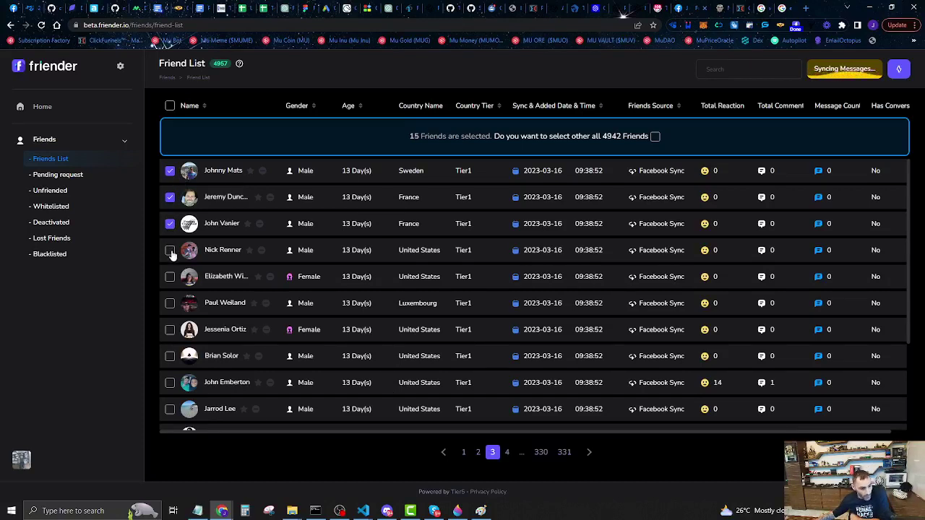
{"action": "left_click", "coordinate": [170, 276]}
{"action": "left_click", "coordinate": [170, 303]}
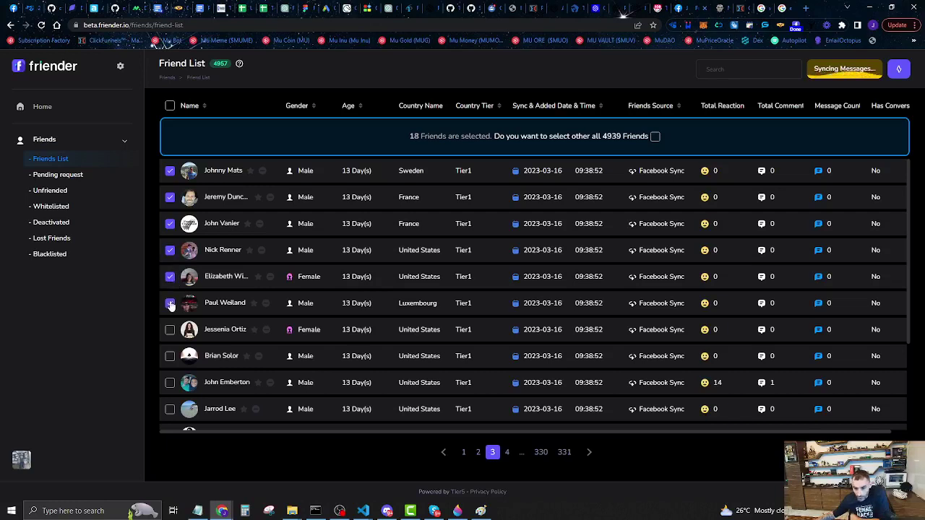
{"action": "left_click", "coordinate": [170, 330]}
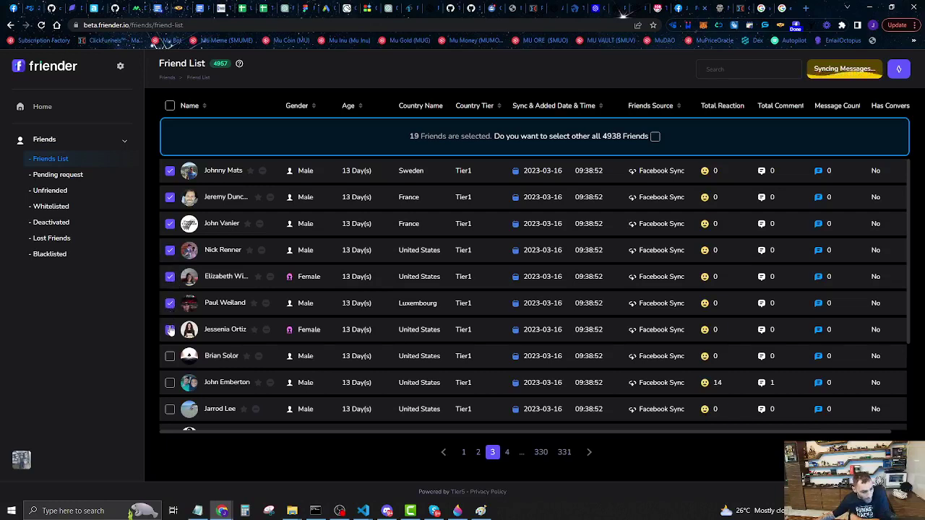
{"action": "left_click", "coordinate": [170, 356]}
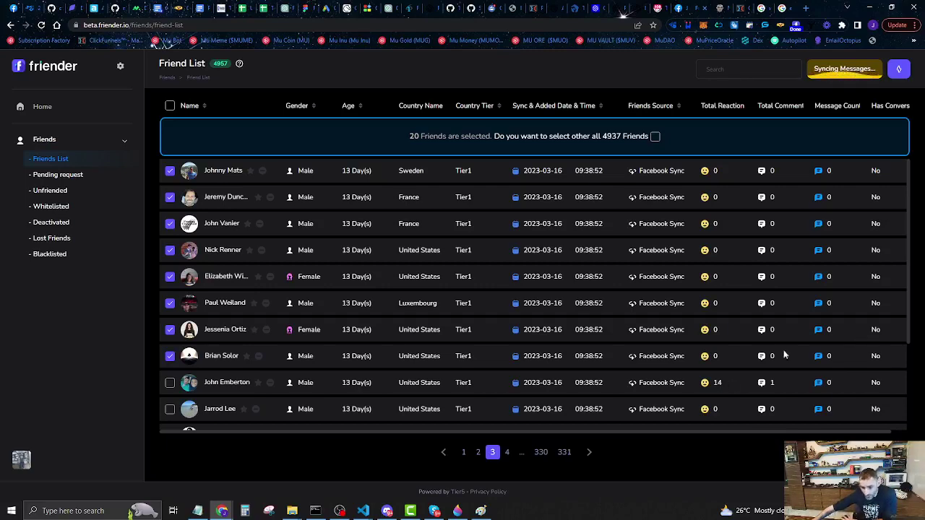
Add the remaining six zero-engagement friends on page 3 to the selection, skipping the one with 14 reactions
{"action": "scroll", "coordinate": [408, 347], "scroll_direction": "down", "scroll_amount": 1}
{"action": "scroll", "coordinate": [409, 347], "scroll_direction": "down", "scroll_amount": 1}
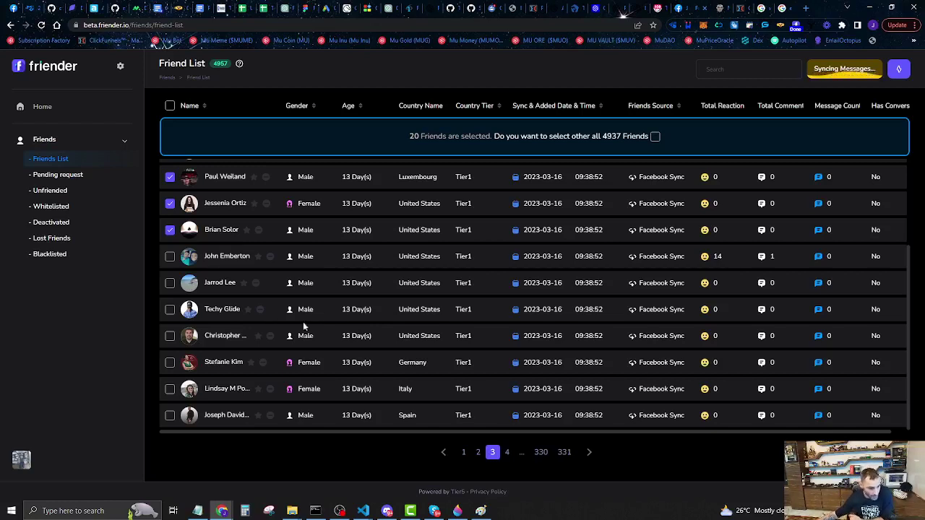
{"action": "left_click", "coordinate": [170, 283]}
{"action": "left_click", "coordinate": [169, 310]}
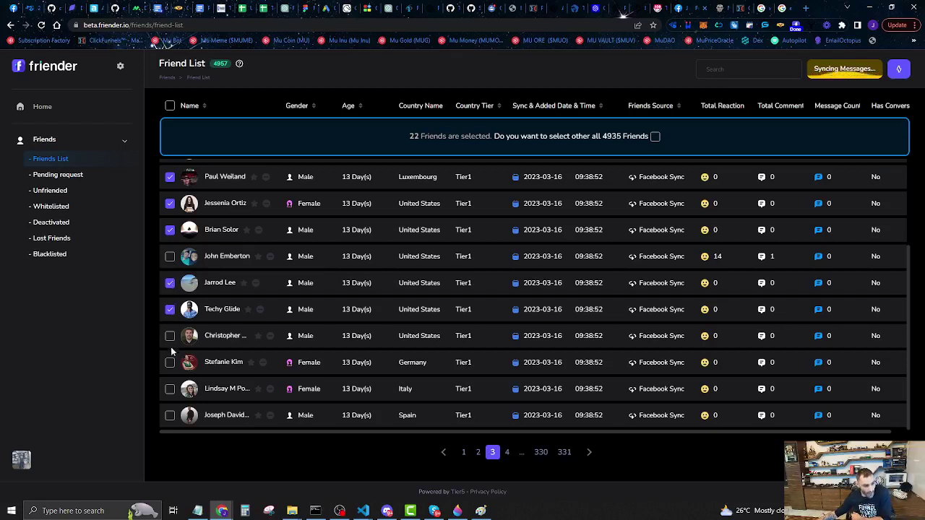
{"action": "left_click", "coordinate": [169, 336]}
{"action": "left_click", "coordinate": [170, 363]}
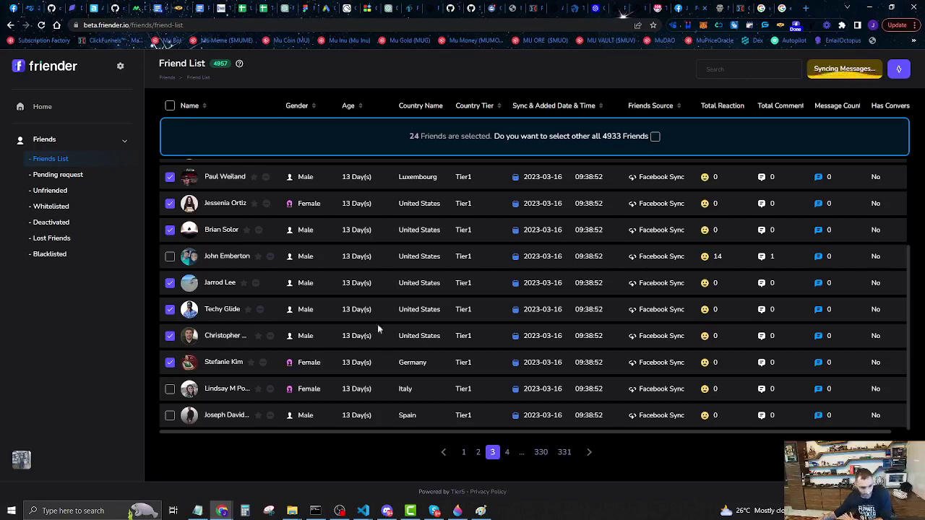
{"action": "left_click", "coordinate": [170, 390]}
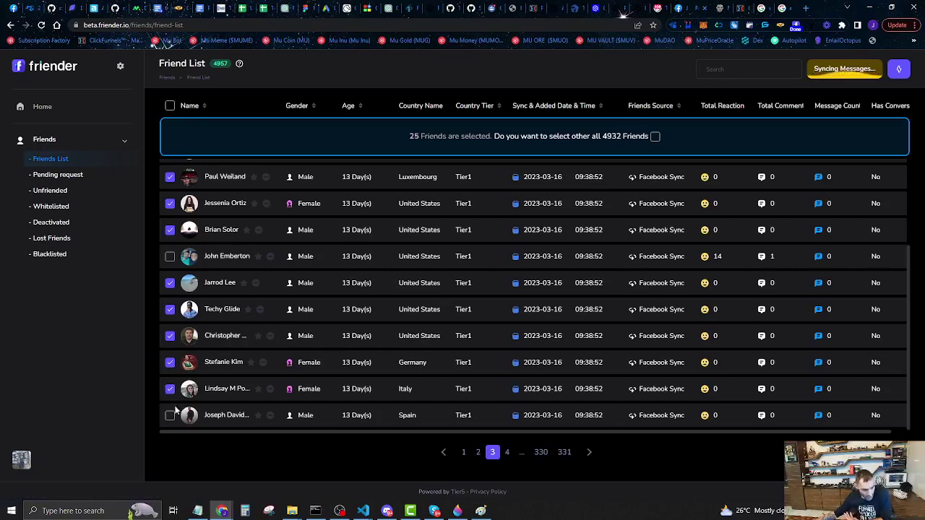
{"action": "left_click", "coordinate": [170, 416]}
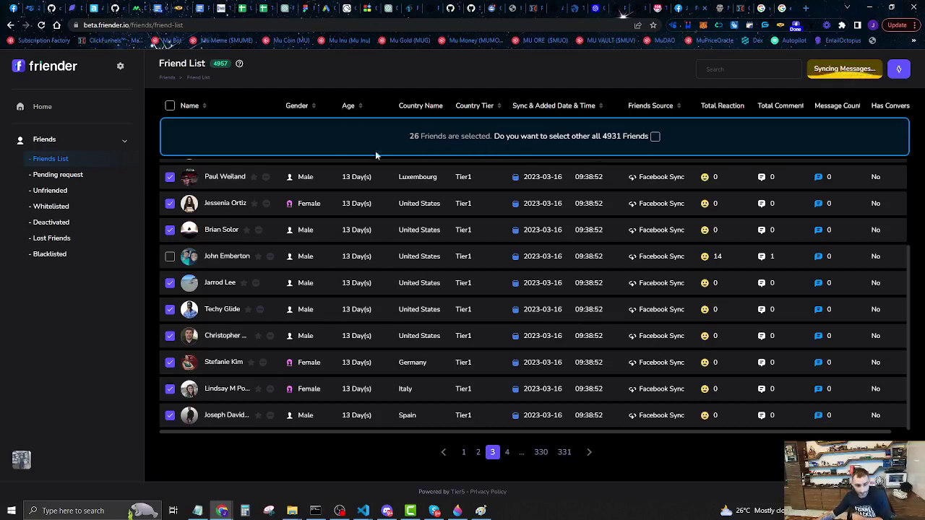
Unfriend all the selected friends in bulk
{"action": "left_click", "coordinate": [899, 72]}
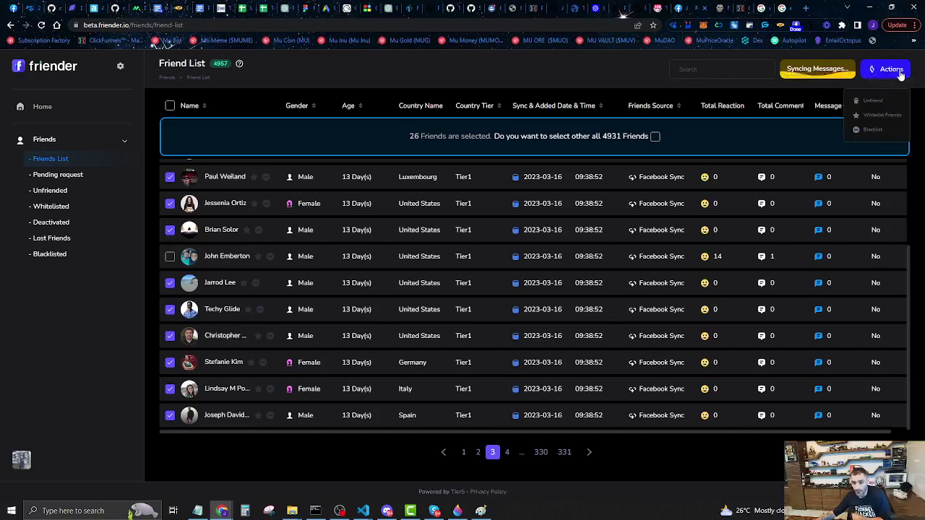
{"action": "left_click", "coordinate": [869, 106]}
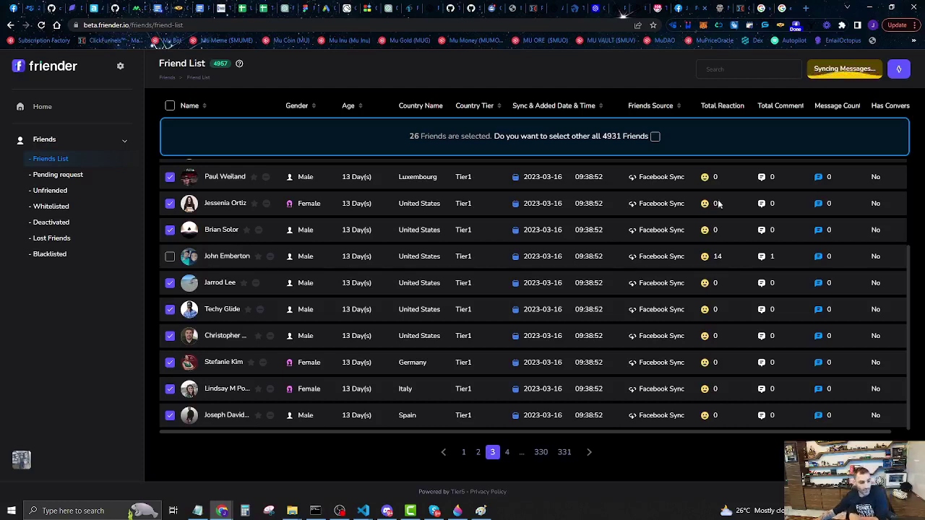
{"action": "scroll", "coordinate": [291, 347], "scroll_direction": "down", "scroll_amount": 3}
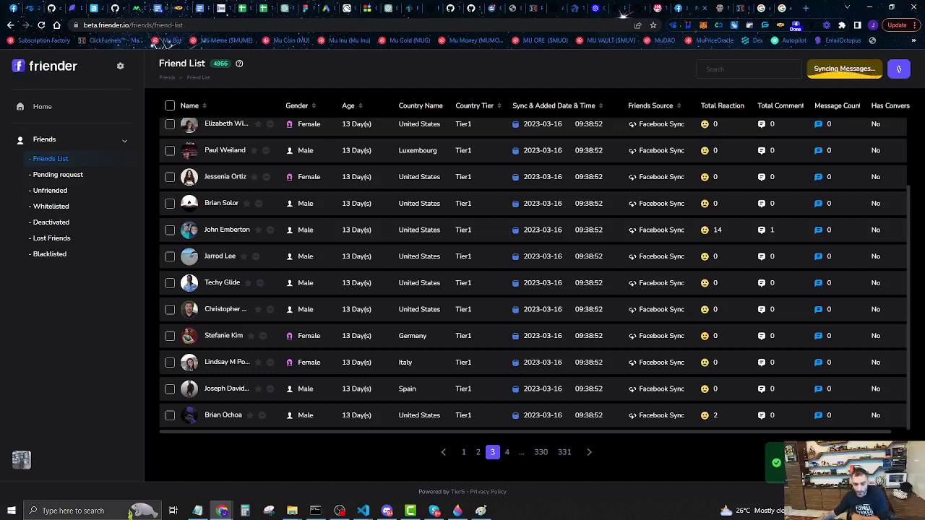
Open the Unfriended list and look through the removed friends while the bulk unfriending runs
{"action": "left_click", "coordinate": [63, 197]}
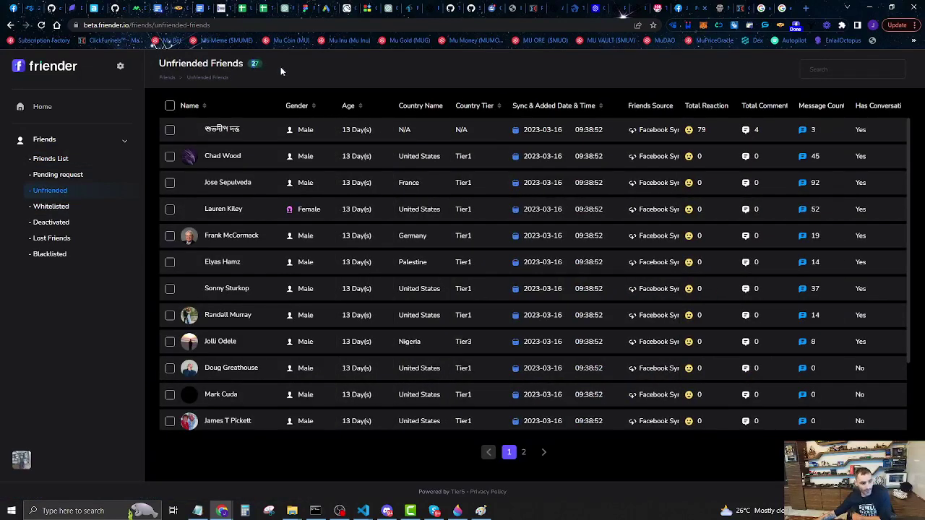
{"action": "scroll", "coordinate": [343, 235], "scroll_direction": "down", "scroll_amount": 1}
{"action": "scroll", "coordinate": [341, 260], "scroll_direction": "down", "scroll_amount": 2}
{"action": "scroll", "coordinate": [332, 202], "scroll_direction": "up", "scroll_amount": 3}
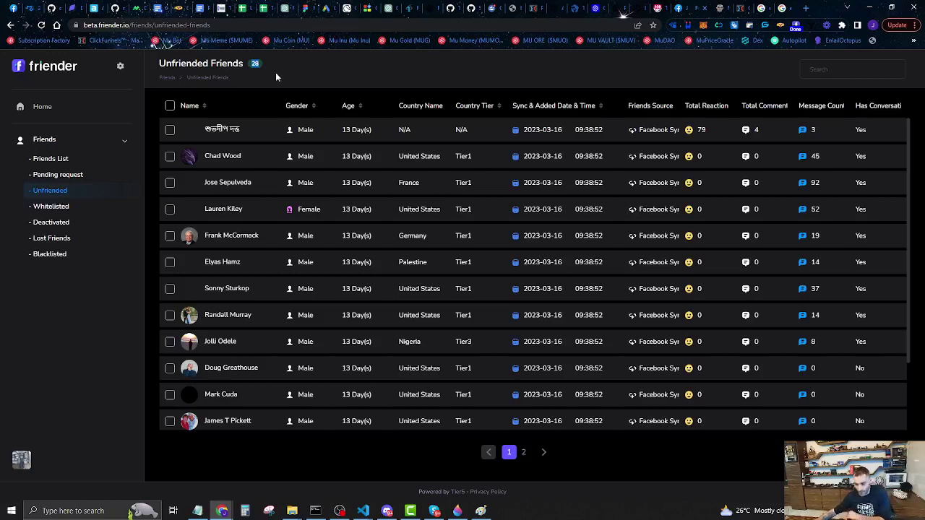
{"action": "scroll", "coordinate": [414, 238], "scroll_direction": "down", "scroll_amount": 2}
{"action": "scroll", "coordinate": [415, 237], "scroll_direction": "up", "scroll_amount": 2}
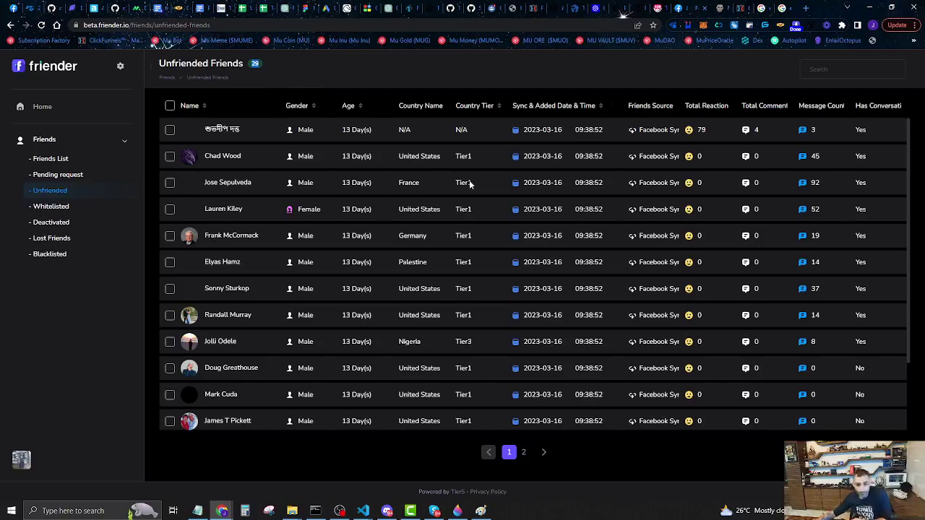
{"action": "scroll", "coordinate": [622, 239], "scroll_direction": "down", "scroll_amount": 1}
{"action": "scroll", "coordinate": [568, 291], "scroll_direction": "up", "scroll_amount": 1}
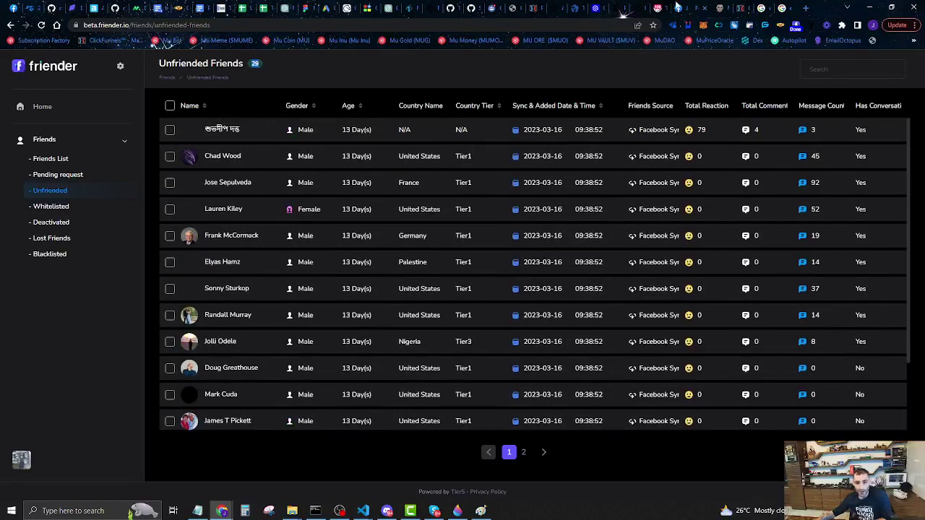
Switch to the Facebook profile, reload it, and check the friend count in its Friends section
{"action": "left_click", "coordinate": [677, 7]}
{"action": "double_click", "coordinate": [189, 270]}
{"action": "left_click", "coordinate": [41, 26]}
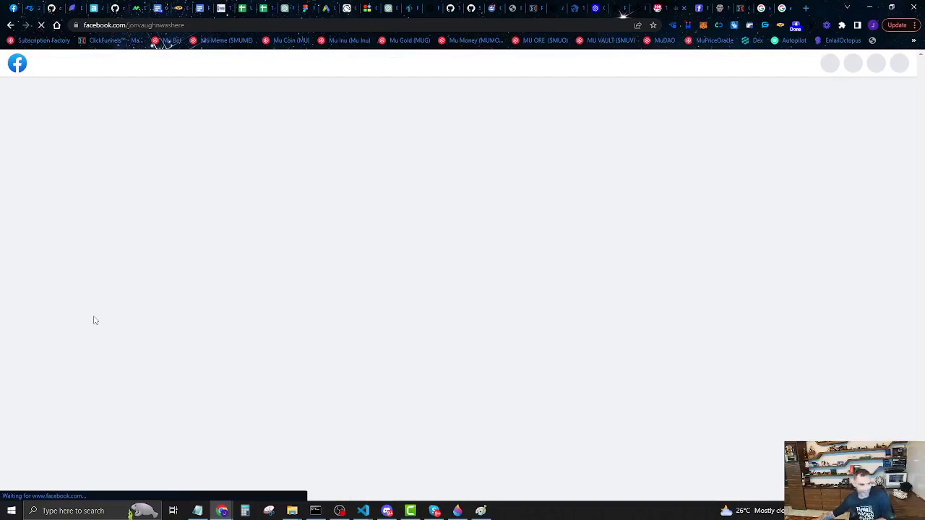
{"action": "scroll", "coordinate": [133, 342], "scroll_direction": "down", "scroll_amount": 6}
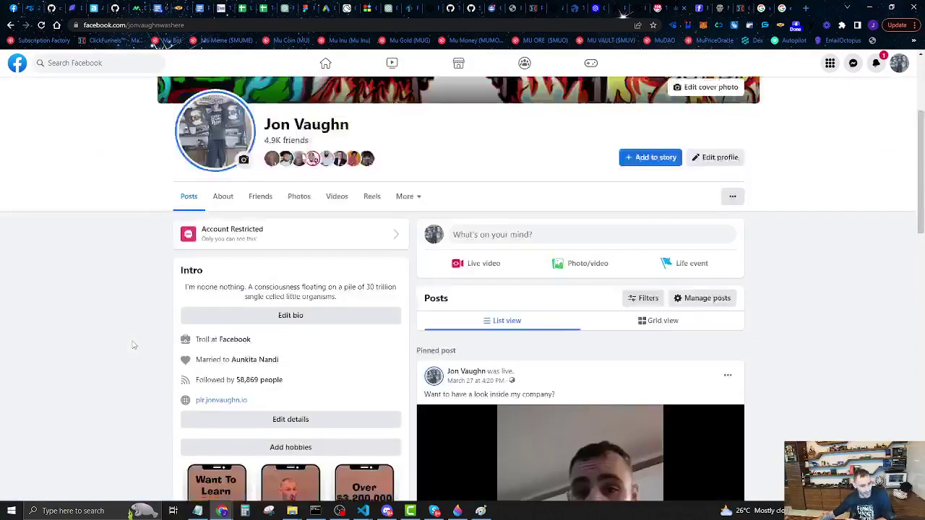
{"action": "scroll", "coordinate": [132, 347], "scroll_direction": "down", "scroll_amount": 6}
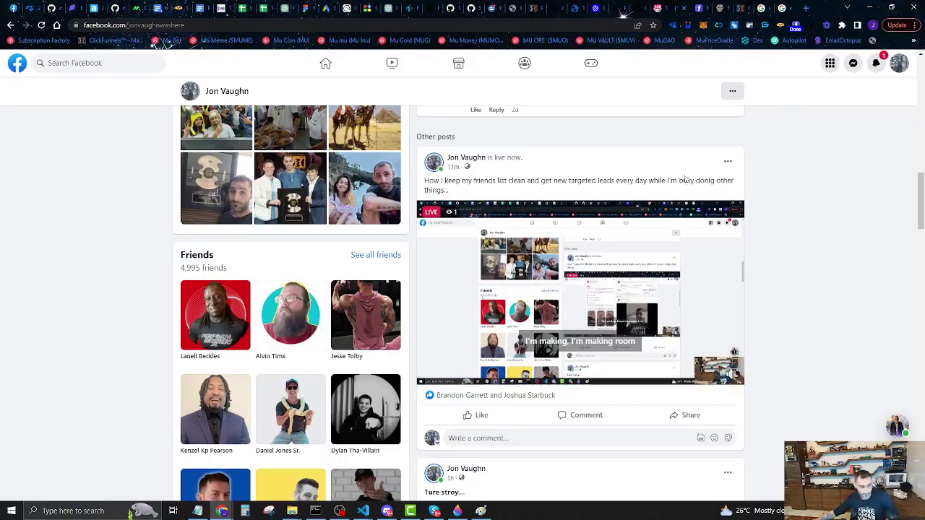
Return to Friender's Unfriended list, open page 2, and view the last listed person's Facebook profile in a new tab
{"action": "left_click", "coordinate": [708, 8]}
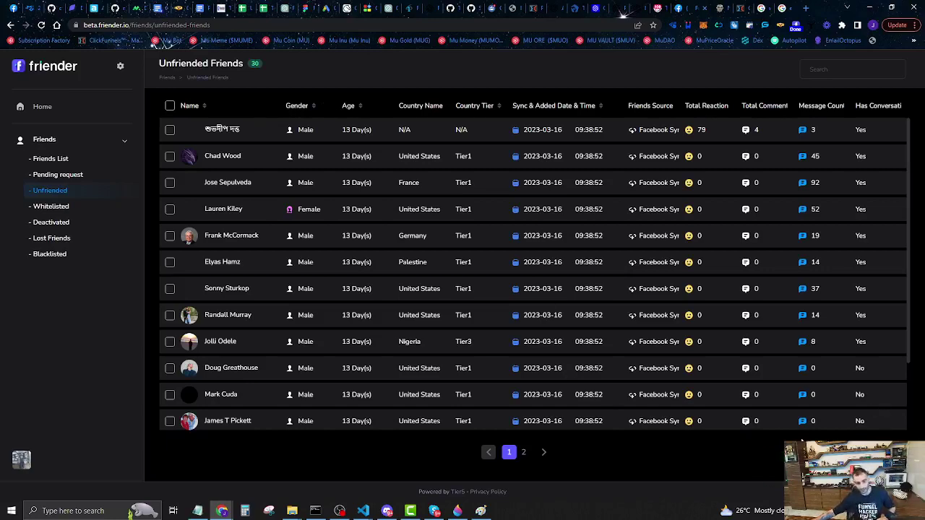
{"action": "scroll", "coordinate": [376, 354], "scroll_direction": "down", "scroll_amount": 2}
{"action": "left_click", "coordinate": [523, 452]}
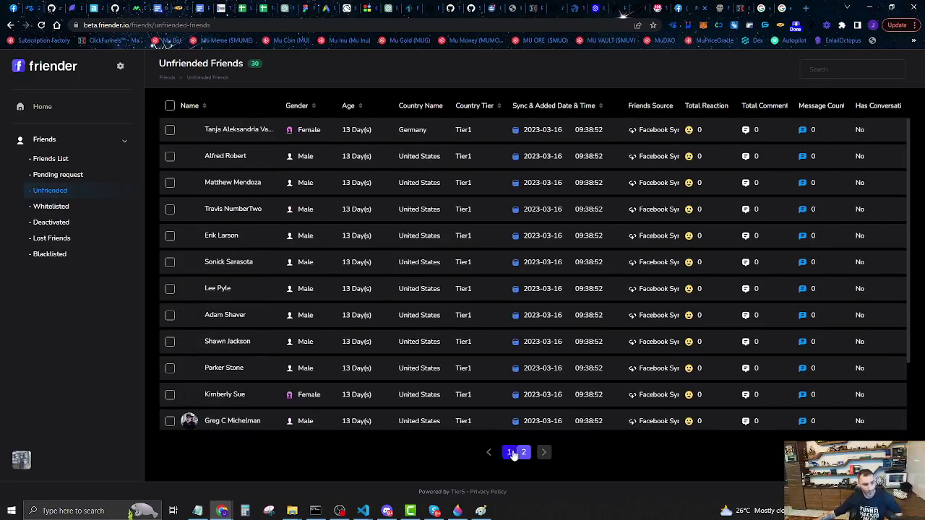
{"action": "scroll", "coordinate": [353, 300], "scroll_direction": "down", "scroll_amount": 2}
{"action": "right_click", "coordinate": [220, 421]}
{"action": "left_click", "coordinate": [249, 423]}
{"action": "left_click", "coordinate": [704, 6]}
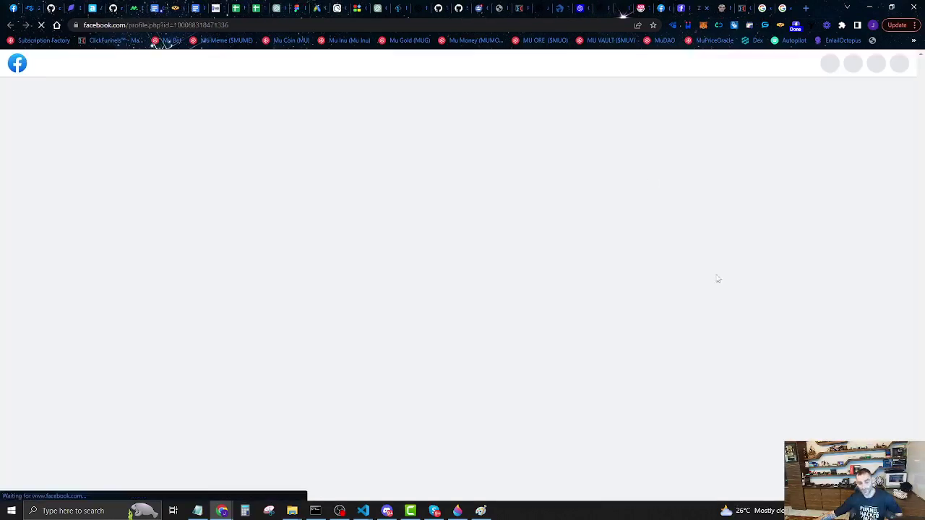
{"action": "scroll", "coordinate": [664, 353], "scroll_direction": "down", "scroll_amount": 3}
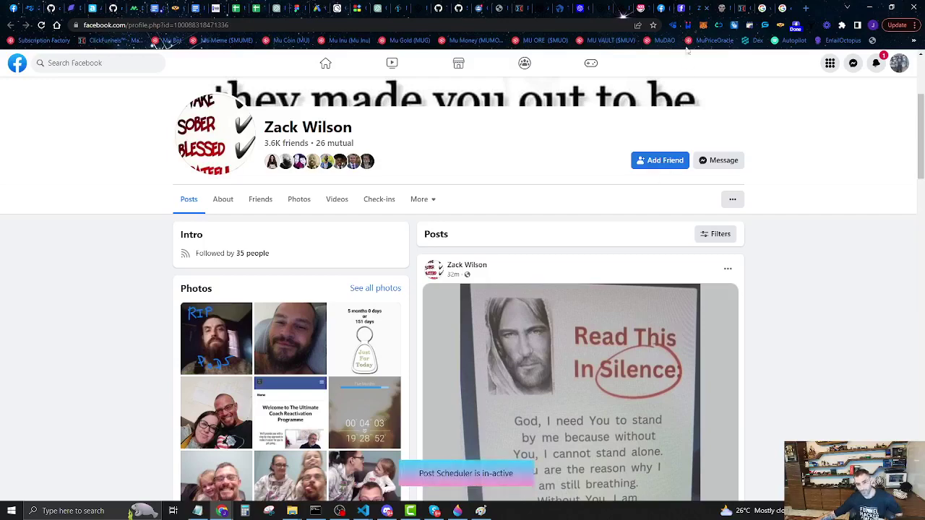
Close the unfriended person's profile and look over the entries on page 2 of the Unfriended list
{"action": "left_click", "coordinate": [708, 8]}
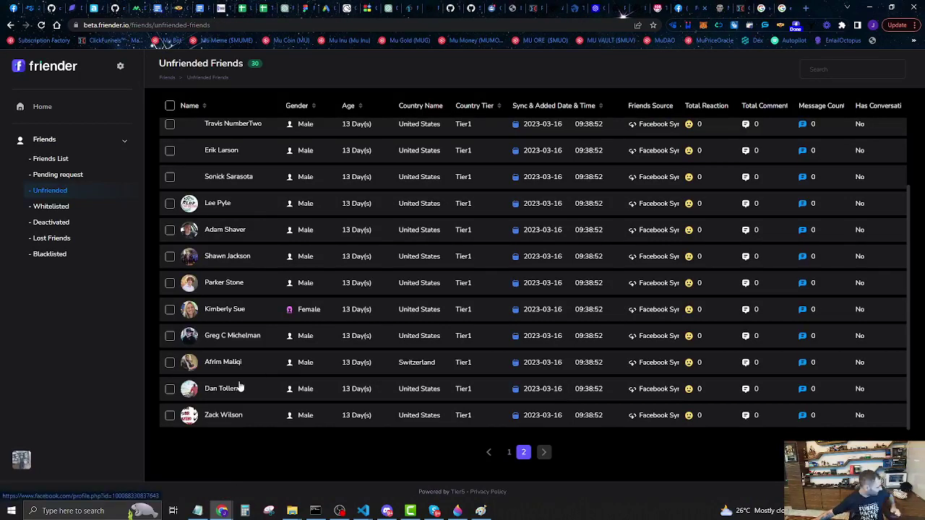
{"action": "scroll", "coordinate": [321, 311], "scroll_direction": "up", "scroll_amount": 2}
{"action": "scroll", "coordinate": [325, 250], "scroll_direction": "down", "scroll_amount": 1}
{"action": "scroll", "coordinate": [325, 250], "scroll_direction": "down", "scroll_amount": 1}
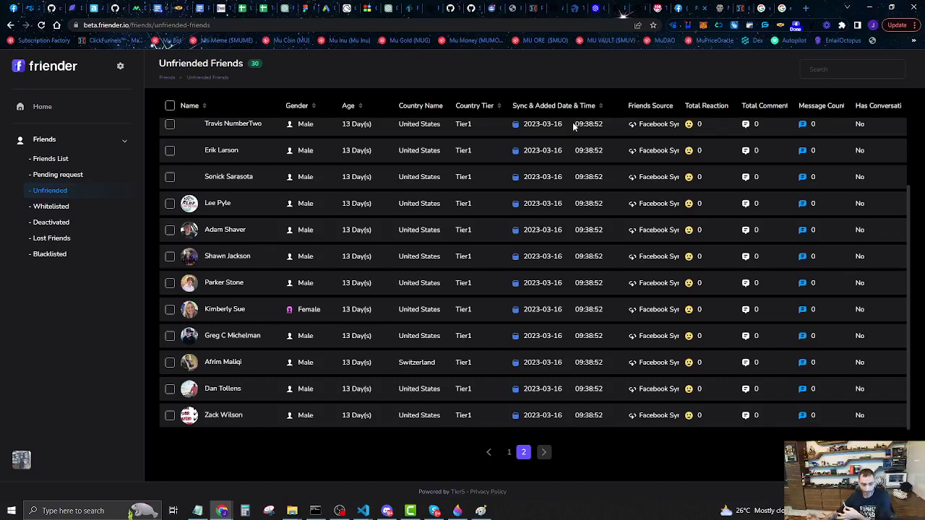
Switch to Facebook and open the group "GroupKit: Technology To Increase Your Group Revenue" through search
{"action": "left_click", "coordinate": [696, 8]}
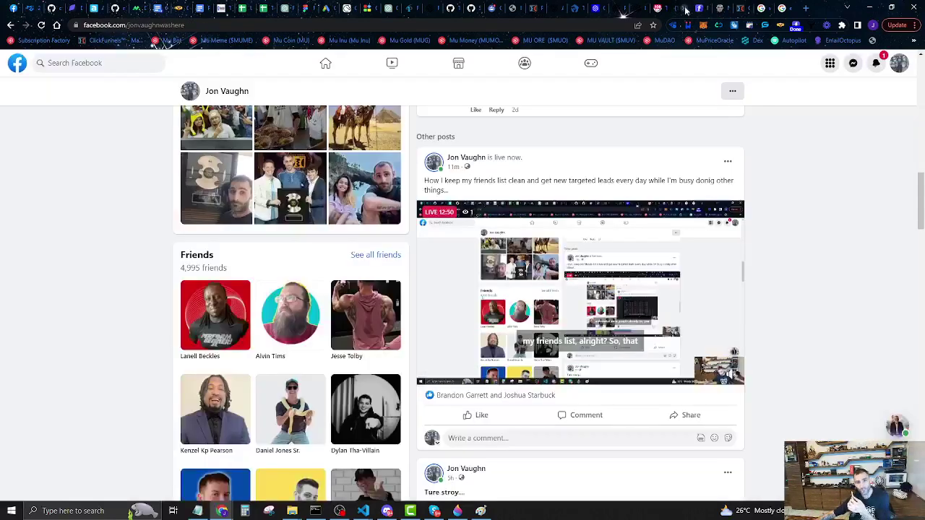
{"action": "left_click", "coordinate": [67, 63]}
{"action": "left_click", "coordinate": [73, 164]}
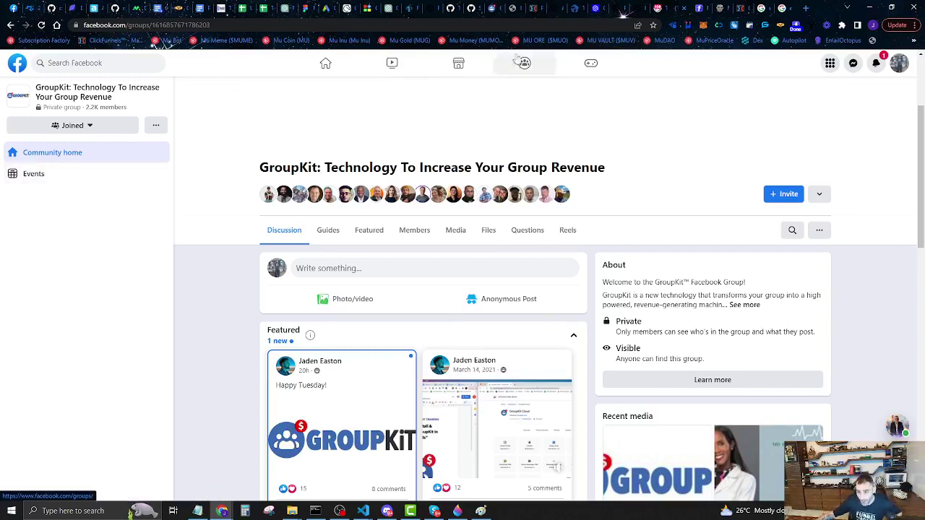
View the Group Monkey extension briefly, close it, and open the GroupKit group's members list
{"action": "left_click", "coordinate": [780, 25]}
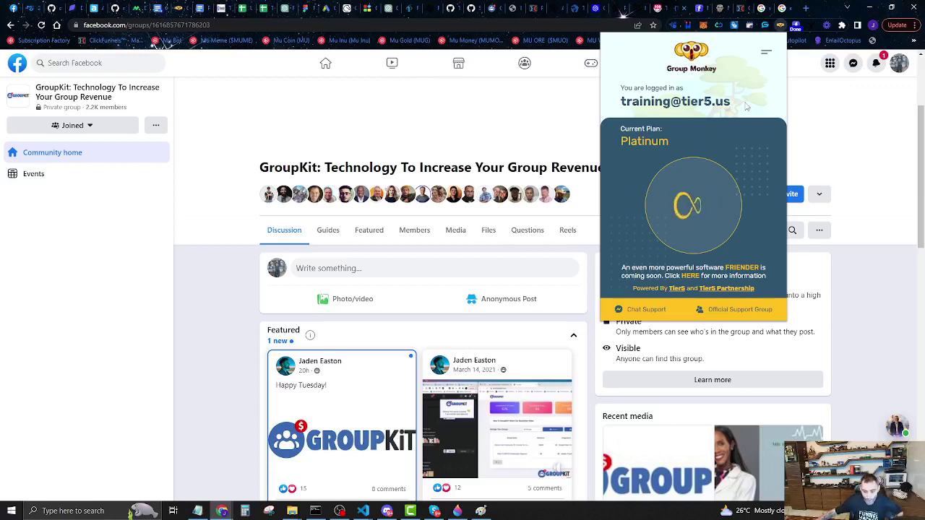
{"action": "left_click", "coordinate": [234, 354]}
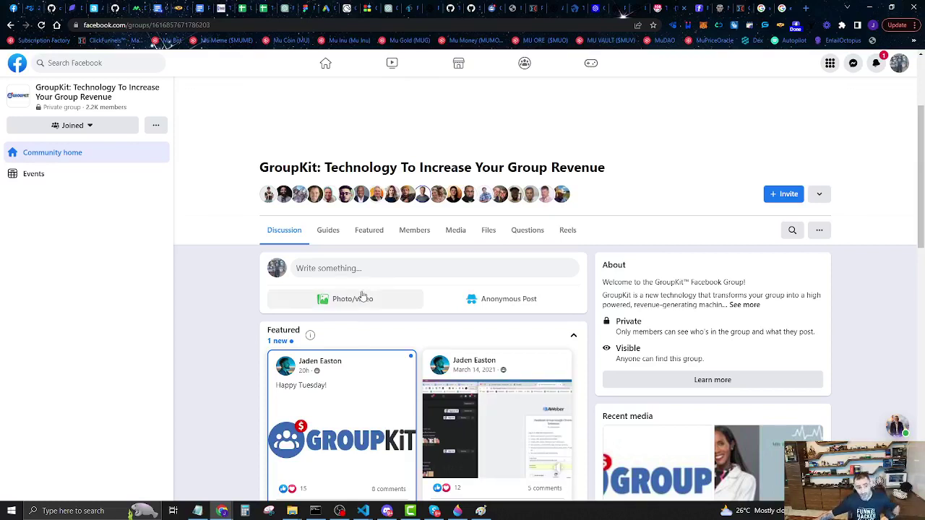
{"action": "left_click", "coordinate": [412, 241]}
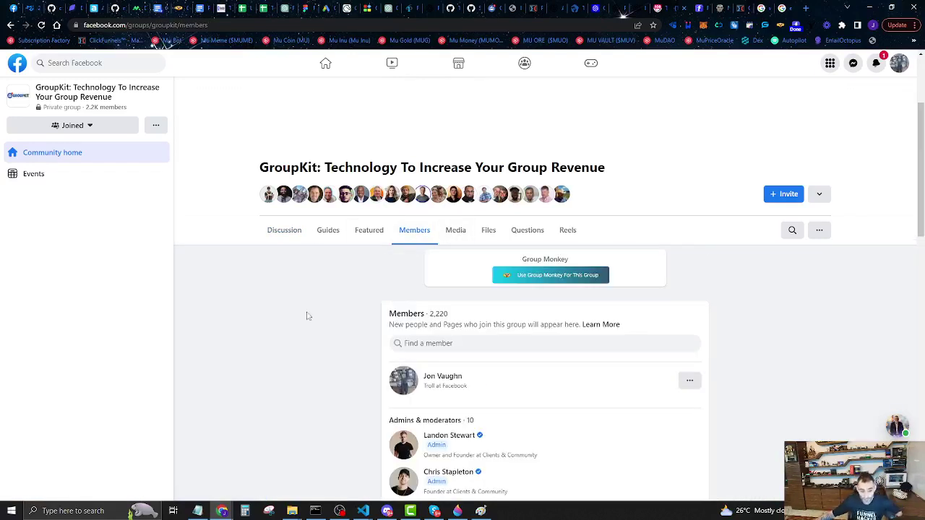
{"action": "scroll", "coordinate": [309, 334], "scroll_direction": "down", "scroll_amount": 3}
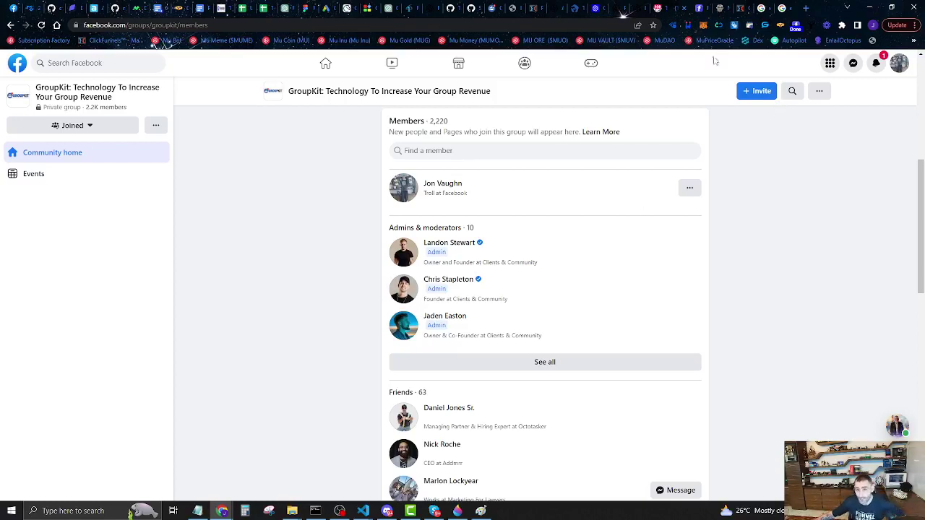
Add the keyword "founder" in the Friender extension's Facebook groups settings and return to the basic settings overview
{"action": "left_click", "coordinate": [795, 26]}
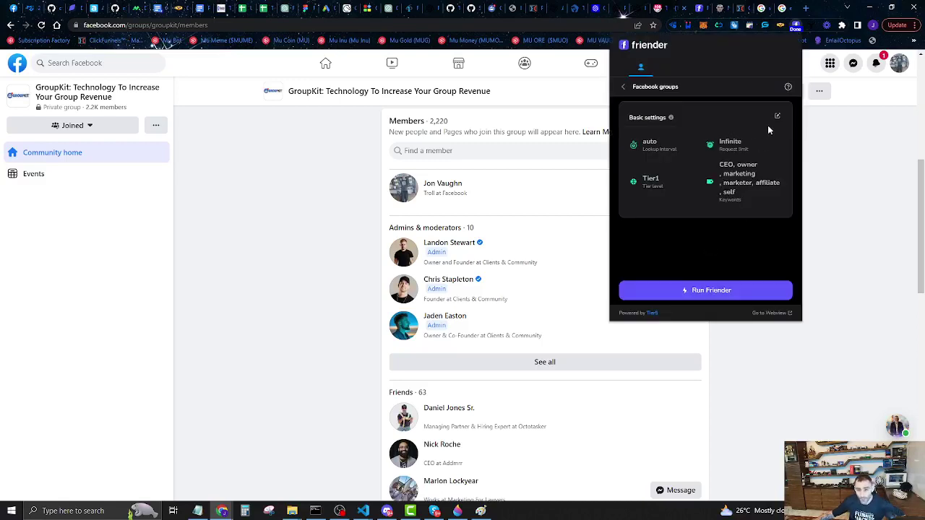
{"action": "left_click", "coordinate": [777, 117]}
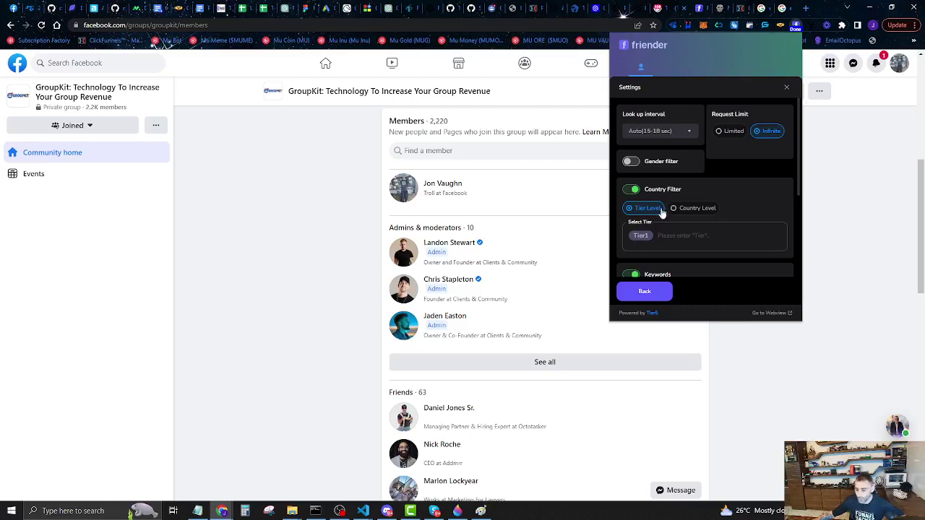
{"action": "scroll", "coordinate": [680, 216], "scroll_direction": "down", "scroll_amount": 1}
{"action": "scroll", "coordinate": [680, 216], "scroll_direction": "down", "scroll_amount": 3}
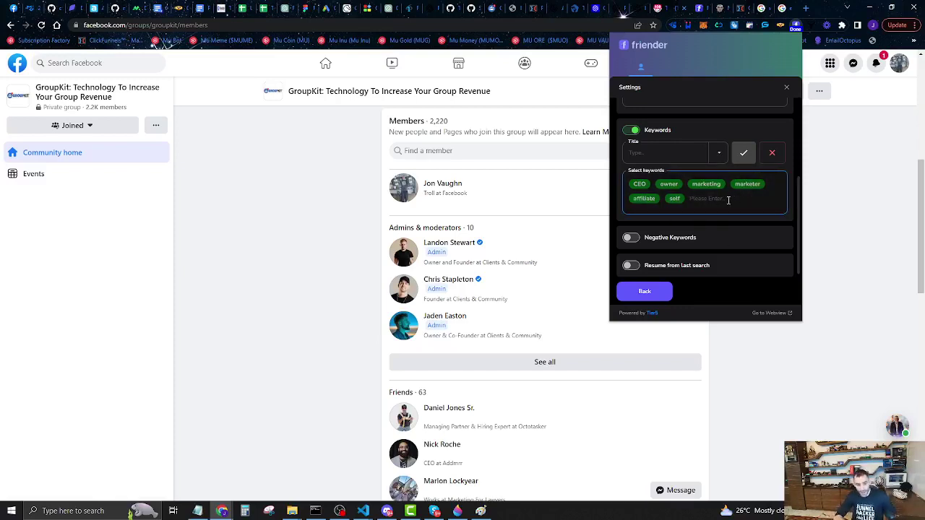
{"action": "type", "text": "founder"}
{"action": "key", "text": "Return"}
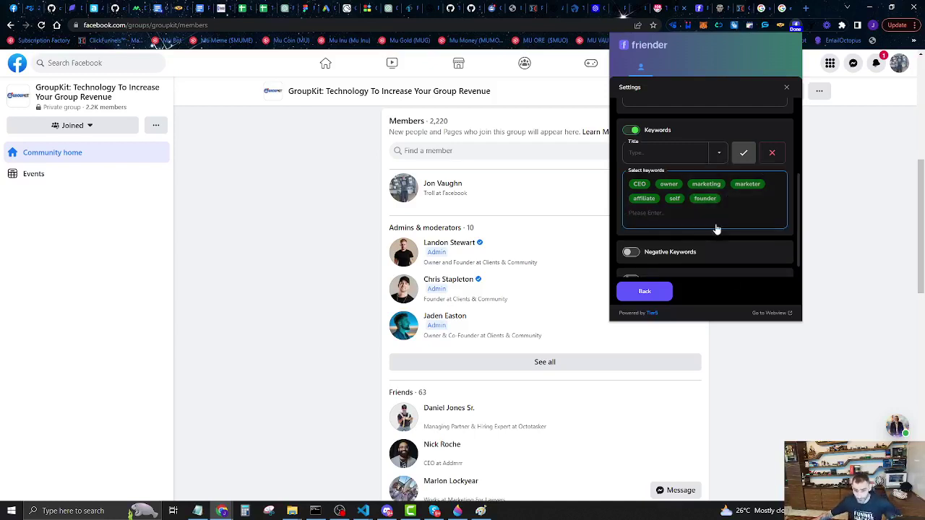
{"action": "mouse_move", "coordinate": [683, 206]}
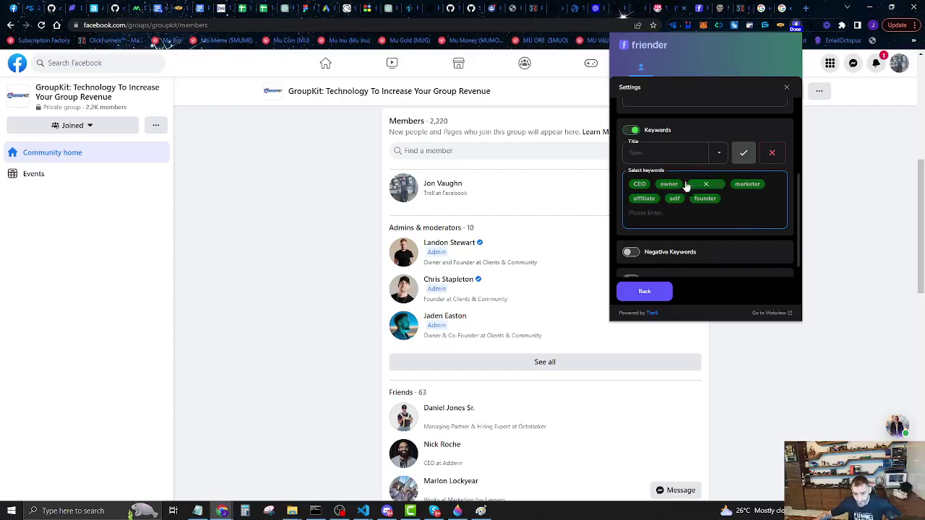
{"action": "mouse_move", "coordinate": [650, 203]}
{"action": "scroll", "coordinate": [694, 210], "scroll_direction": "down", "scroll_amount": 1}
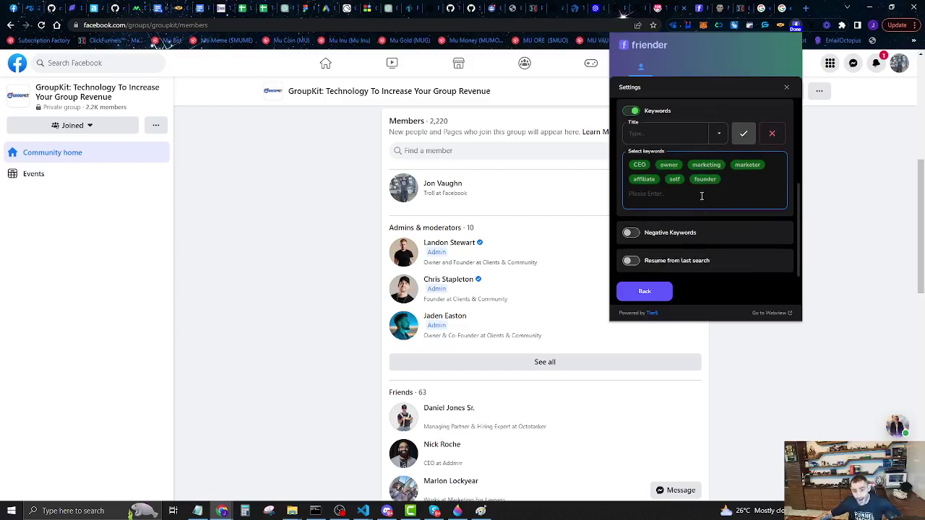
{"action": "scroll", "coordinate": [723, 195], "scroll_direction": "up", "scroll_amount": 3}
{"action": "scroll", "coordinate": [734, 152], "scroll_direction": "down", "scroll_amount": 3}
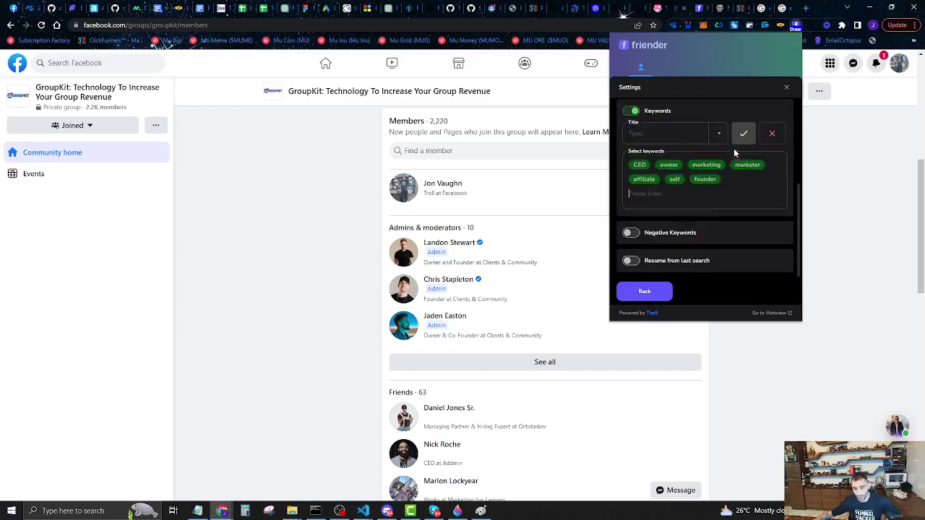
{"action": "left_click", "coordinate": [653, 292]}
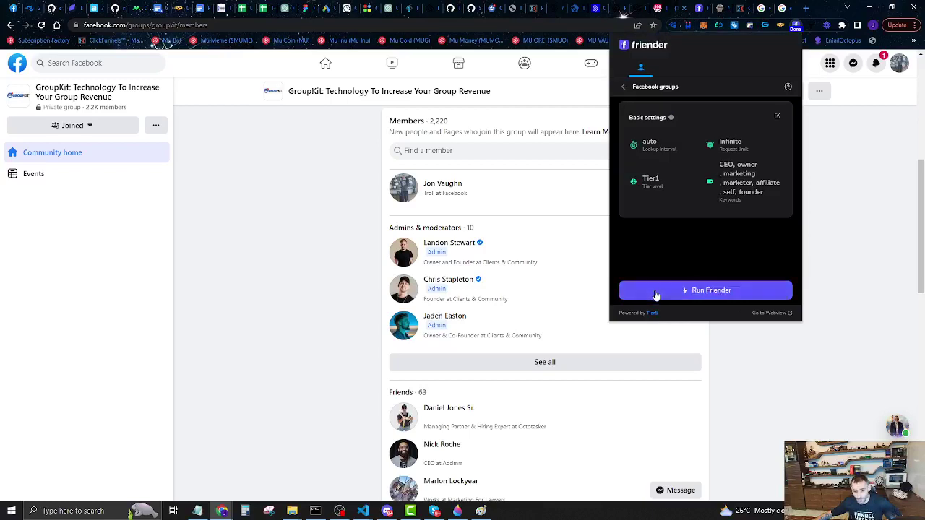
Change the Friender request limit in the Facebook groups settings from unlimited to Limited, up to 10 requests
{"action": "left_click", "coordinate": [777, 116]}
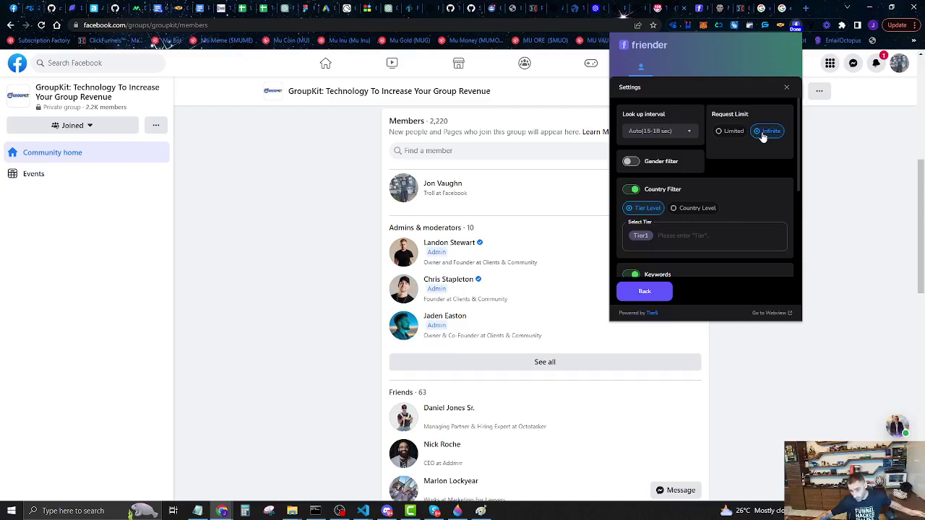
{"action": "left_click", "coordinate": [732, 132]}
{"action": "left_click", "coordinate": [729, 155]}
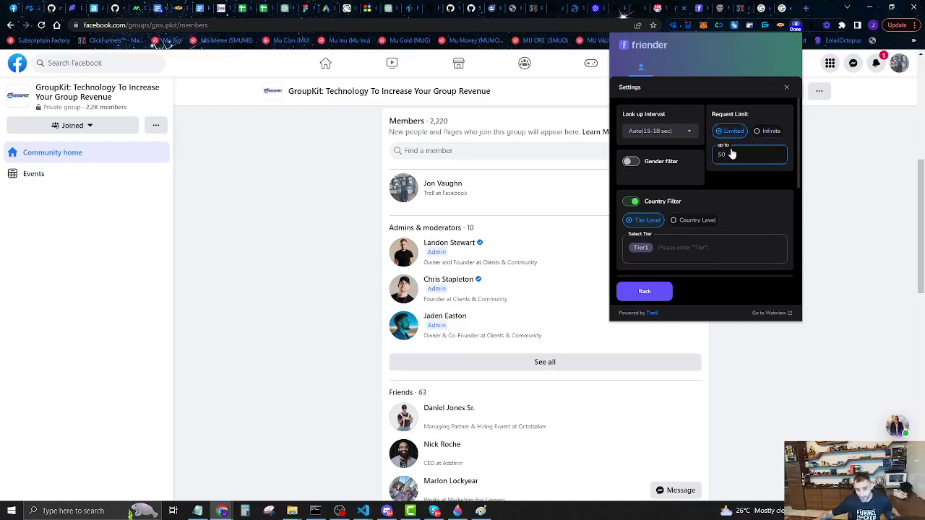
{"action": "double_click", "coordinate": [720, 156]}
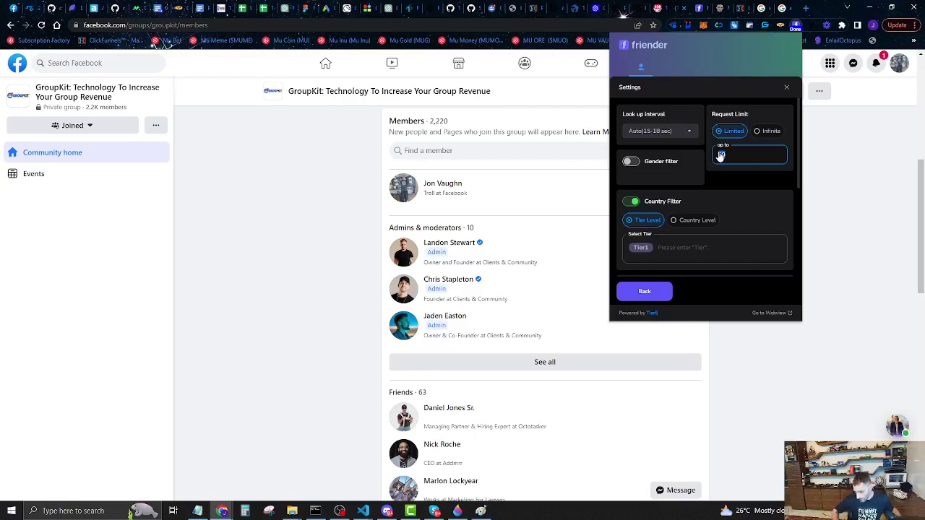
{"action": "type", "text": "10"}
{"action": "left_click", "coordinate": [772, 182]}
Look over the tier, keyword and negative keyword filters, return to the settings overview, and run Friender on the group members
{"action": "left_click", "coordinate": [660, 237]}
{"action": "left_click", "coordinate": [652, 223]}
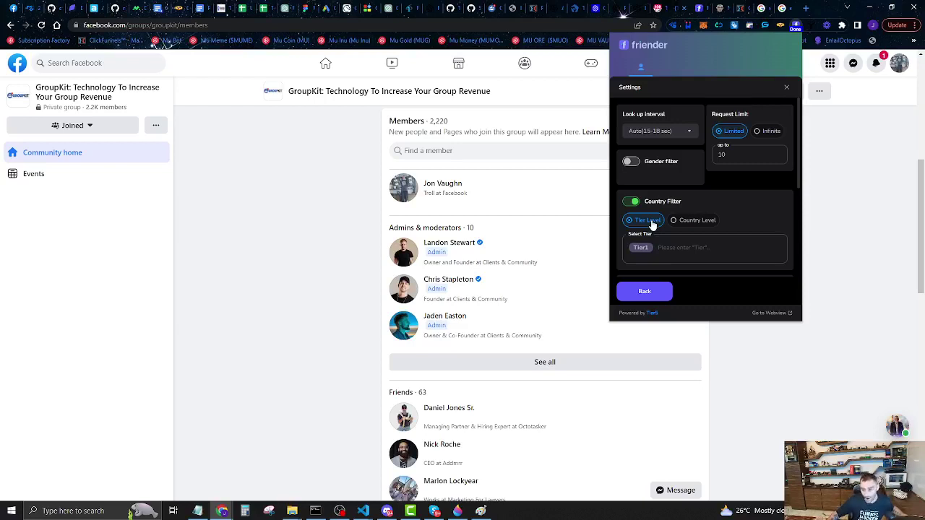
{"action": "scroll", "coordinate": [653, 225], "scroll_direction": "down", "scroll_amount": 5}
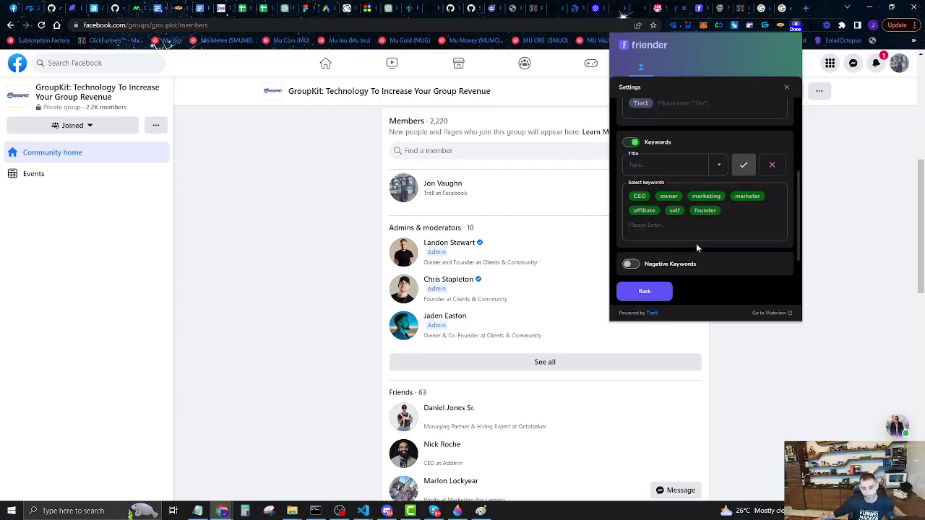
{"action": "scroll", "coordinate": [697, 245], "scroll_direction": "down", "scroll_amount": 1}
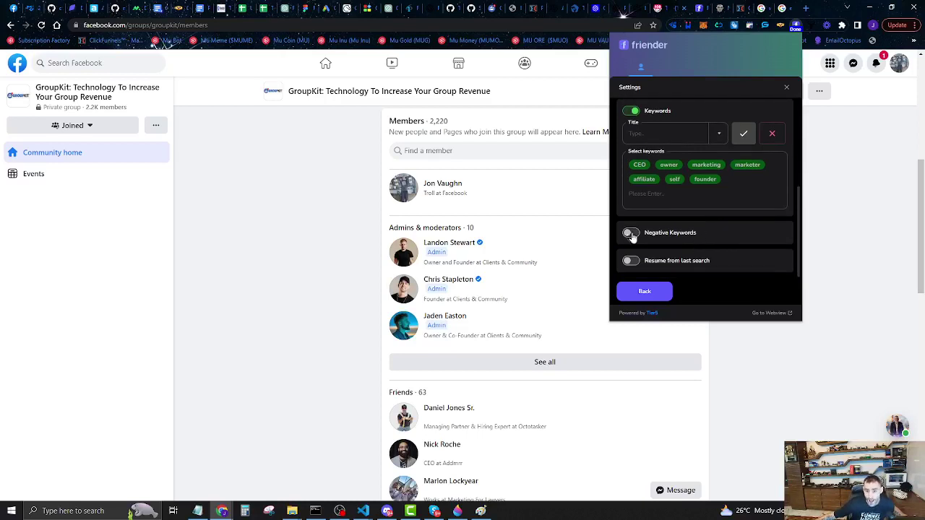
{"action": "left_click", "coordinate": [648, 291]}
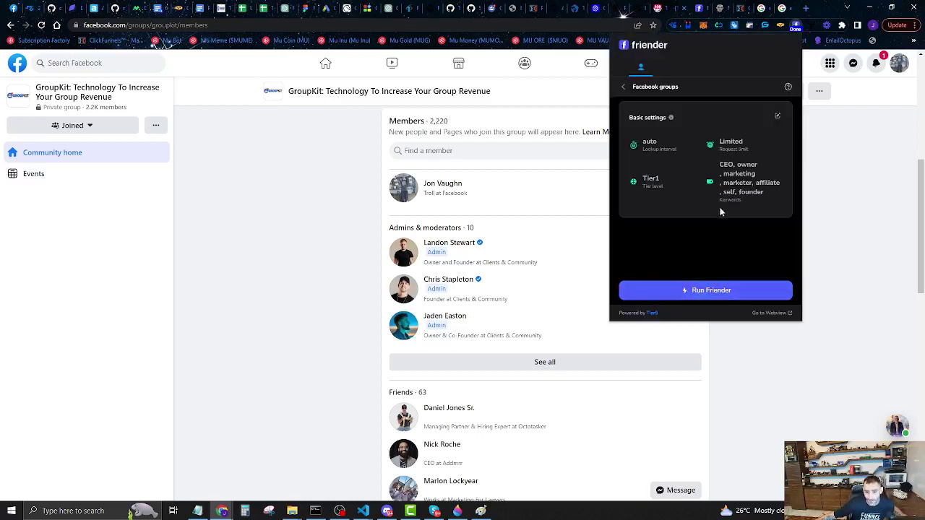
{"action": "left_click", "coordinate": [707, 293]}
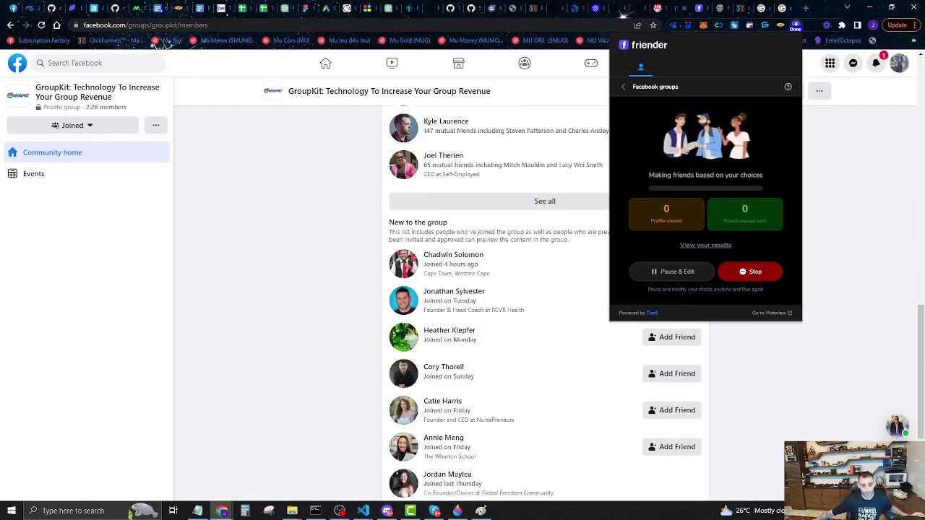
{"action": "left_click", "coordinate": [793, 406]}
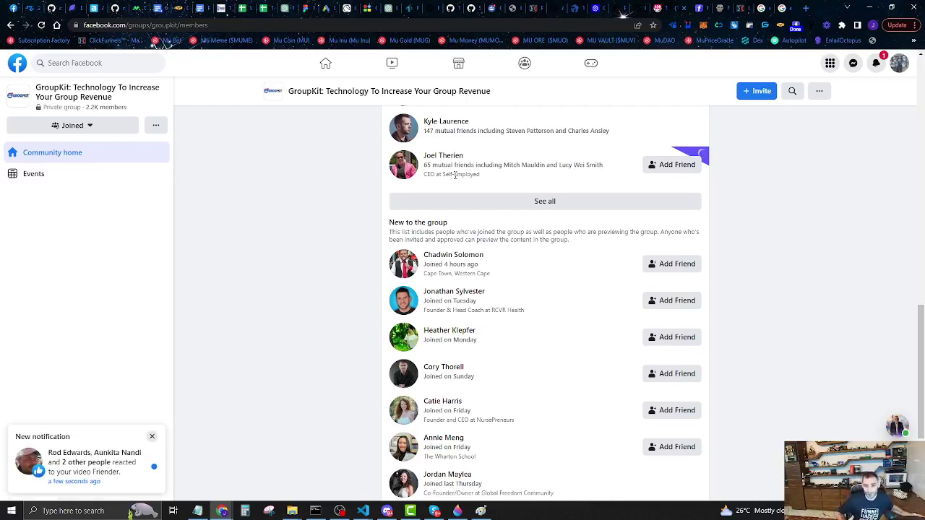
View Friender's Unfriended list briefly, return to the GroupKit members, and check the sent request and the member titled "Founder & Head Coach"
{"action": "left_click", "coordinate": [712, 8]}
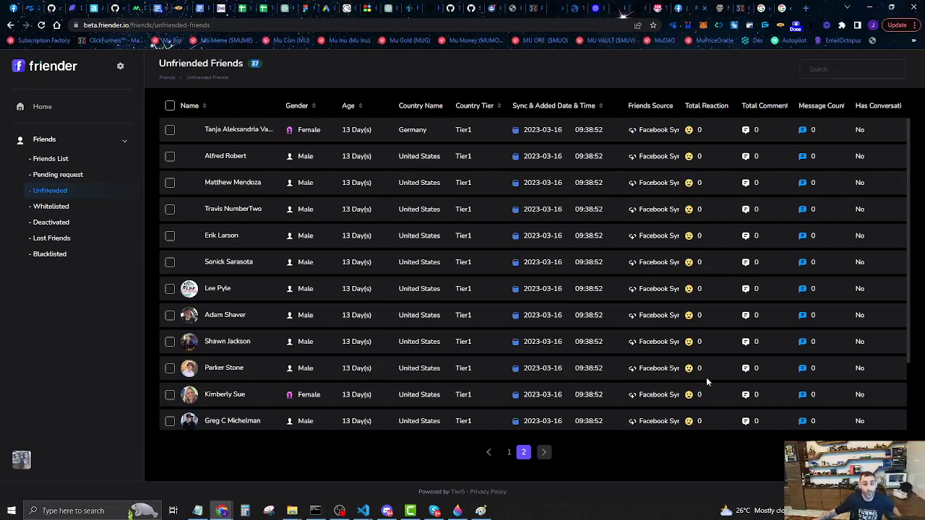
{"action": "left_click", "coordinate": [690, 8]}
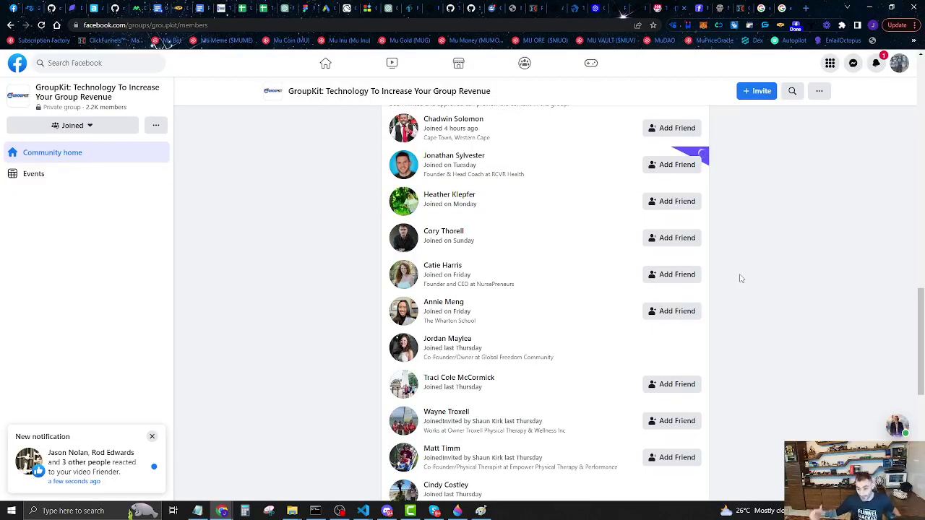
{"action": "scroll", "coordinate": [622, 320], "scroll_direction": "up", "scroll_amount": 2}
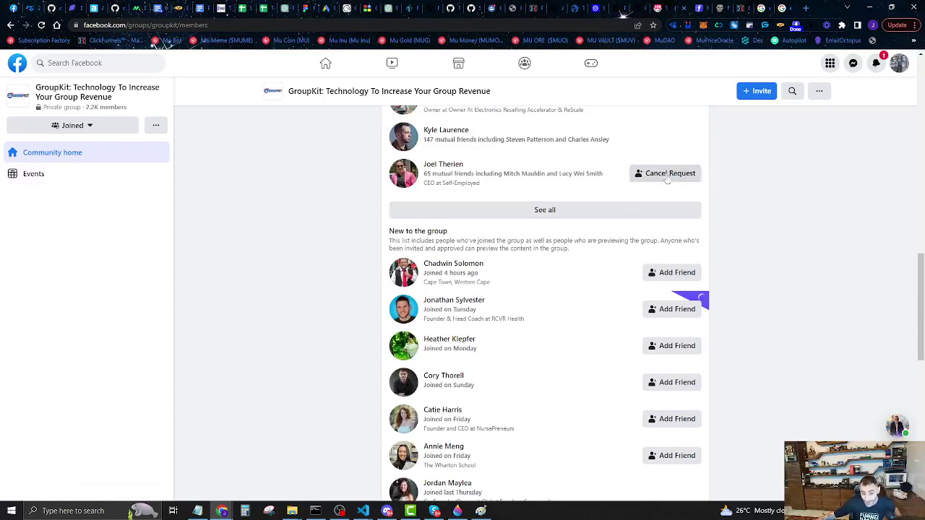
{"action": "double_click", "coordinate": [436, 319]}
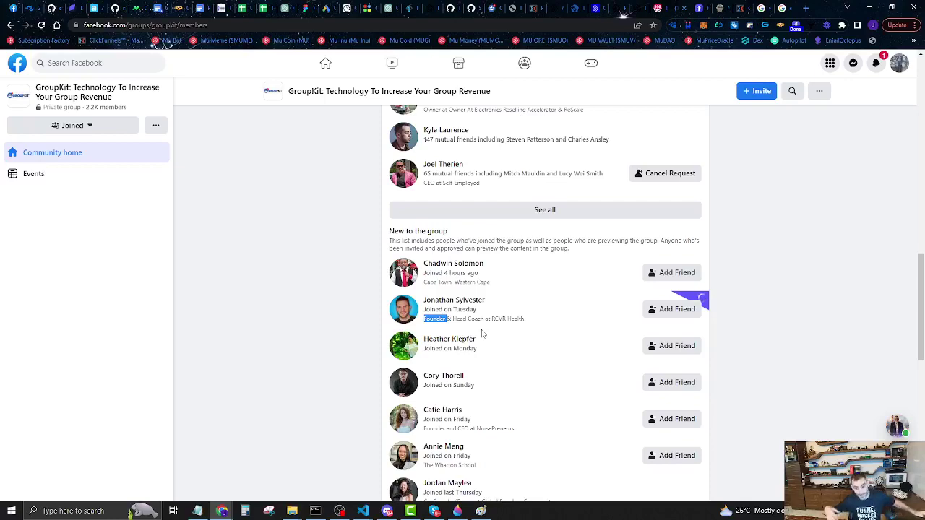
Follow the run down the new members list and check the "Founder and CEO" job title against the keywords
{"action": "scroll", "coordinate": [483, 333], "scroll_direction": "down", "scroll_amount": 3}
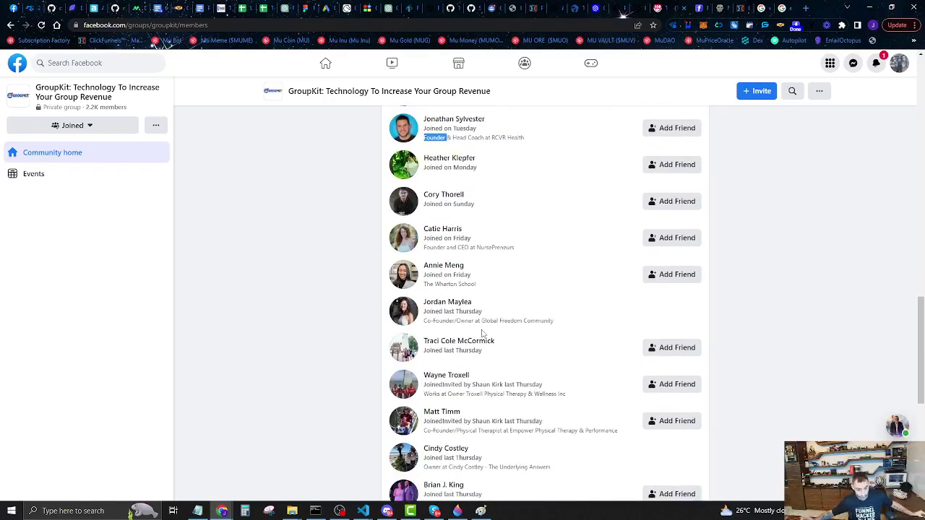
{"action": "scroll", "coordinate": [483, 333], "scroll_direction": "down", "scroll_amount": 1}
{"action": "scroll", "coordinate": [482, 333], "scroll_direction": "down", "scroll_amount": 1}
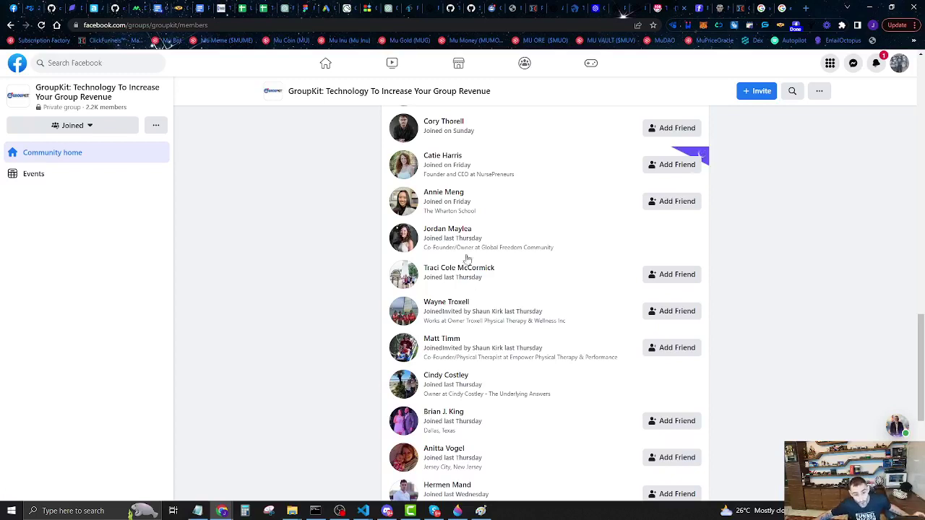
{"action": "double_click", "coordinate": [433, 174]}
{"action": "double_click", "coordinate": [463, 174]}
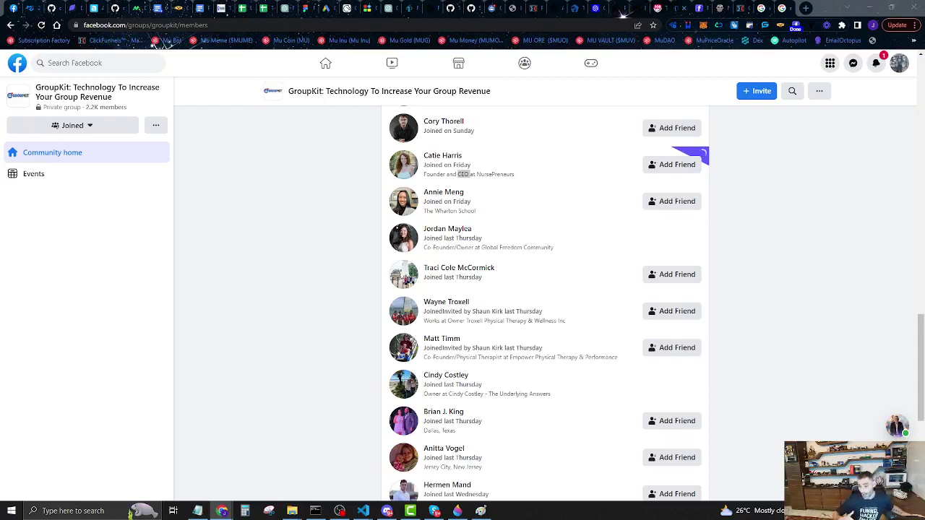
Watch Friender process the members who joined last Thursday, including the physical therapy business owner
{"action": "left_click", "coordinate": [677, 164]}
{"action": "scroll", "coordinate": [677, 165], "scroll_direction": "down", "scroll_amount": 1}
{"action": "scroll", "coordinate": [544, 303], "scroll_direction": "down", "scroll_amount": 2}
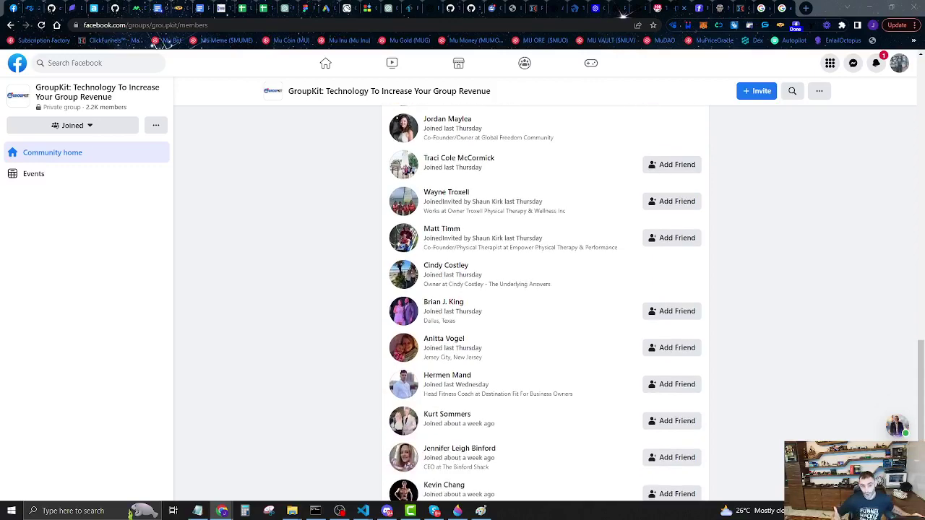
{"action": "scroll", "coordinate": [545, 304], "scroll_direction": "down", "scroll_amount": 1}
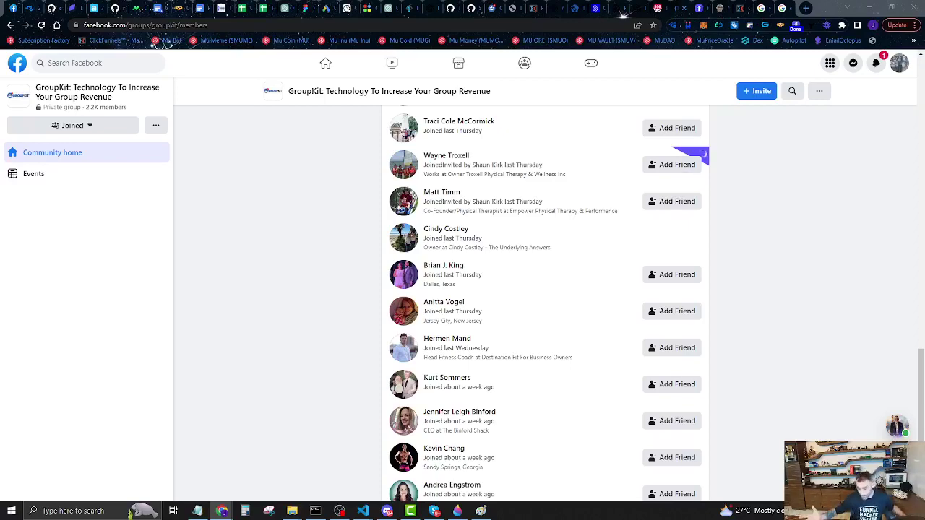
{"action": "left_click", "coordinate": [695, 161]}
{"action": "scroll", "coordinate": [695, 161], "scroll_direction": "down", "scroll_amount": 1}
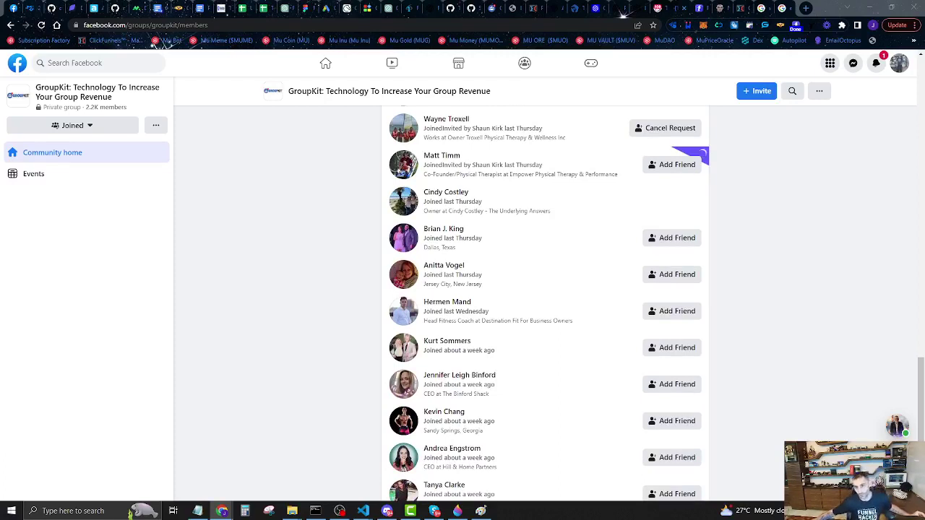
Check Friender's progress counters and examine the members being processed, down to the "Founder and Facilitator" job title
{"action": "left_click", "coordinate": [796, 26]}
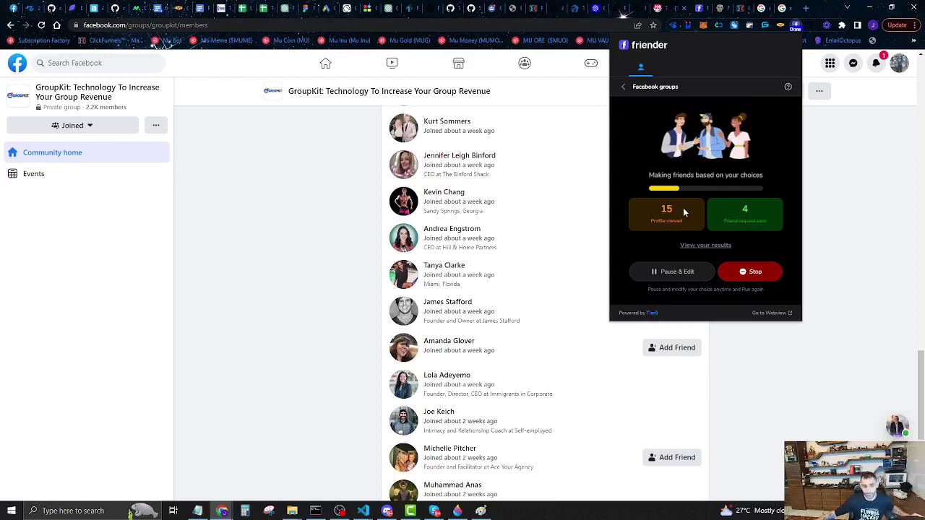
{"action": "left_click", "coordinate": [328, 270]}
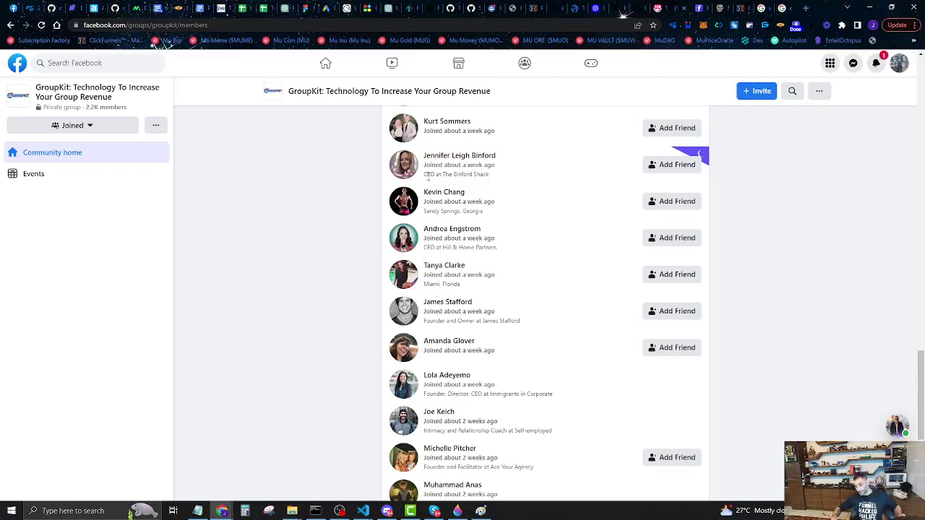
{"action": "scroll", "coordinate": [426, 175], "scroll_direction": "down", "scroll_amount": 2}
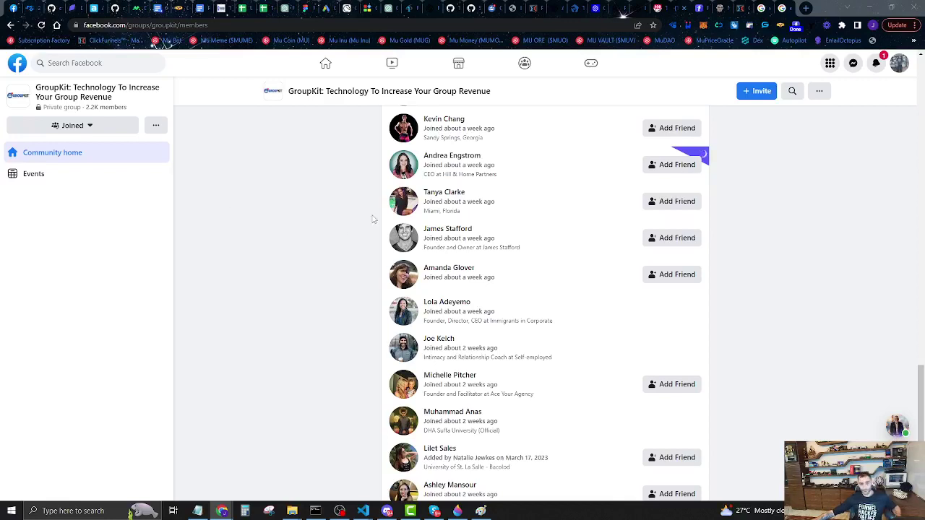
{"action": "scroll", "coordinate": [460, 166], "scroll_direction": "down", "scroll_amount": 2}
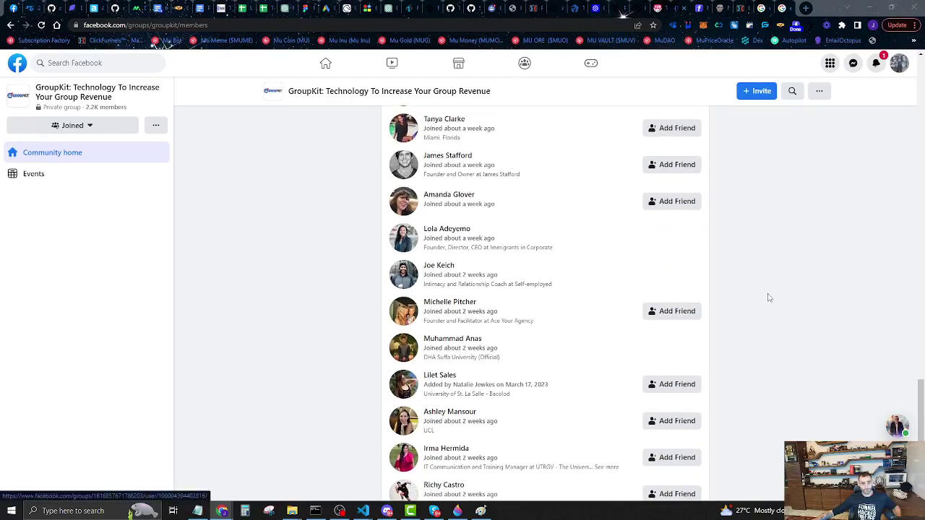
{"action": "scroll", "coordinate": [782, 304], "scroll_direction": "down", "scroll_amount": 2}
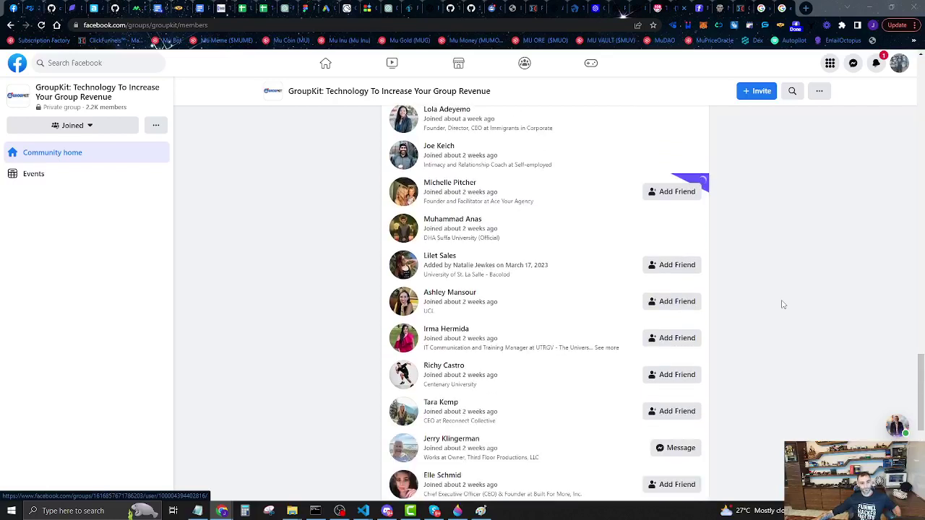
{"action": "double_click", "coordinate": [436, 201]}
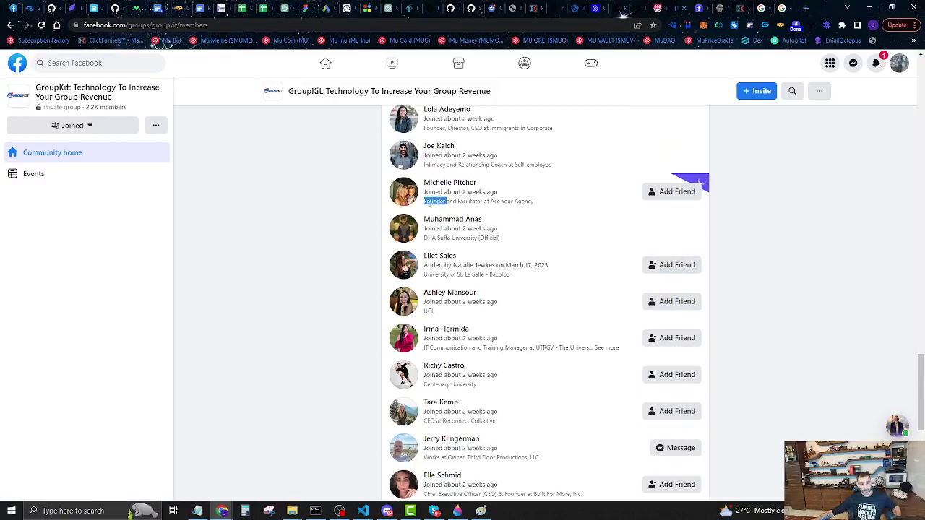
Recheck the counts of viewed profiles and sent requests, and examine the "CEO at Reconnect Collective" job title
{"action": "left_click", "coordinate": [797, 28]}
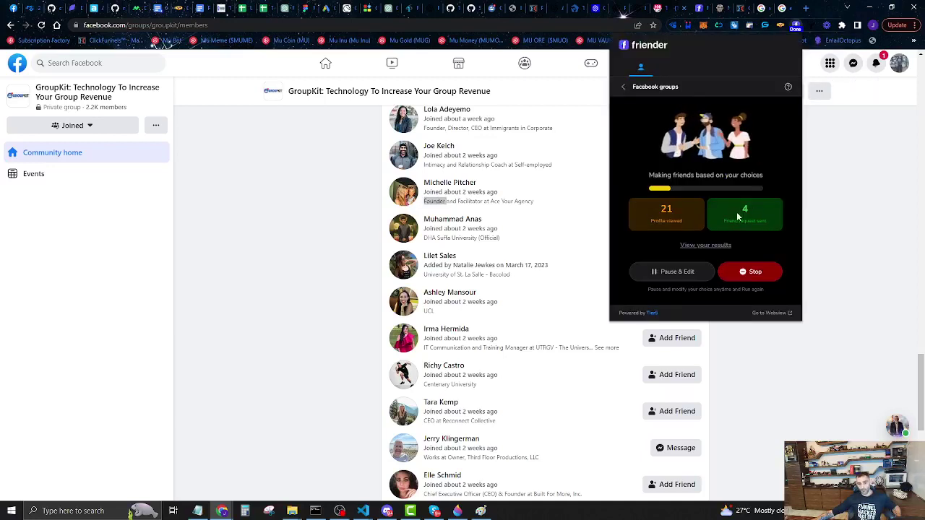
{"action": "left_click", "coordinate": [824, 234]}
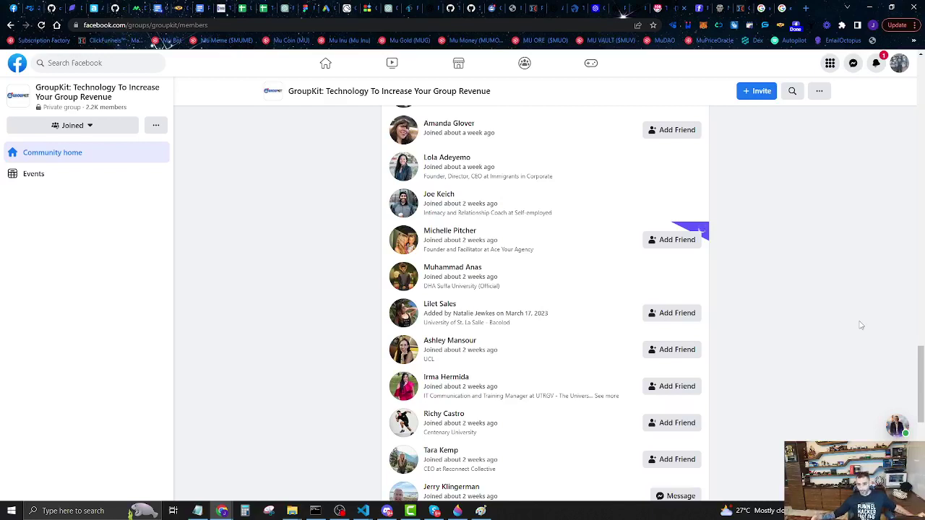
{"action": "scroll", "coordinate": [861, 325], "scroll_direction": "down", "scroll_amount": 2}
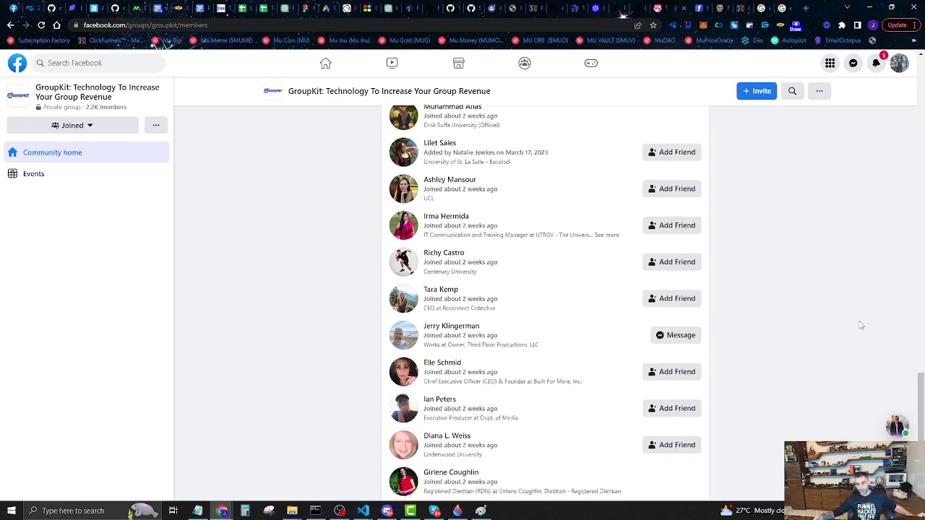
{"action": "left_click", "coordinate": [796, 27]}
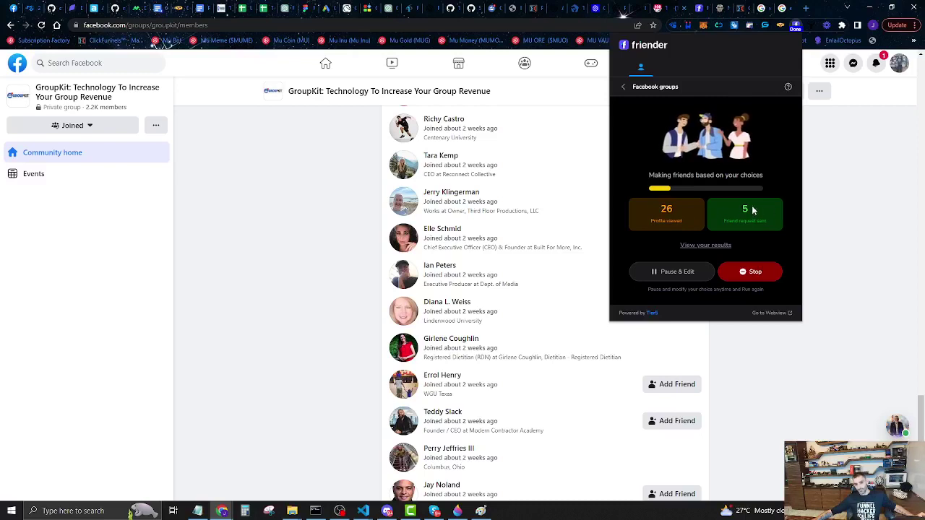
{"action": "left_click", "coordinate": [834, 196]}
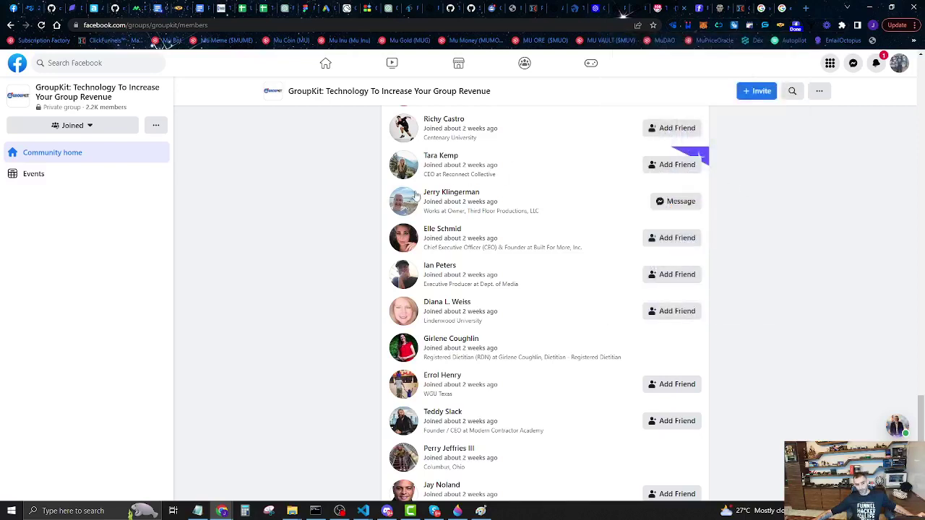
{"action": "double_click", "coordinate": [429, 174]}
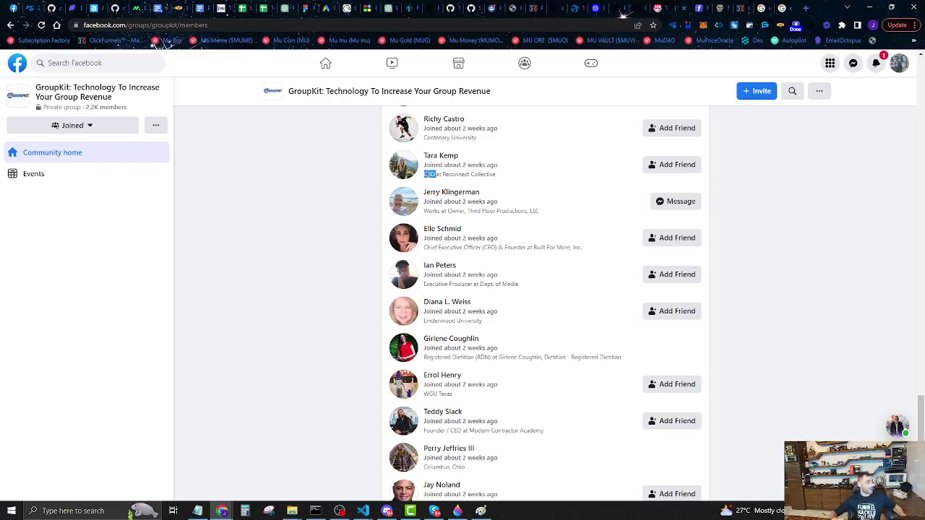
Examine the "CEO" keyword in the Built For More, Inc. member's job title and review Friender's progress counters again
{"action": "scroll", "coordinate": [428, 174], "scroll_direction": "down", "scroll_amount": 1}
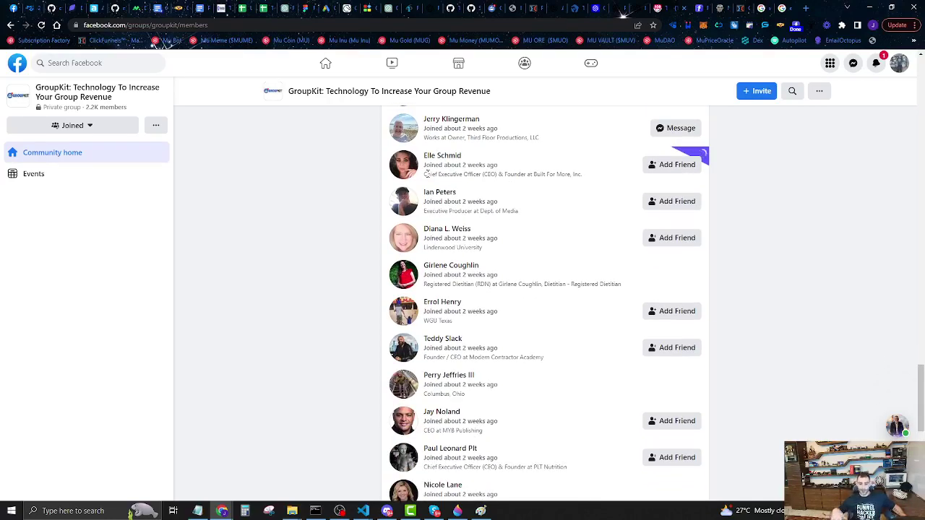
{"action": "double_click", "coordinate": [490, 174]}
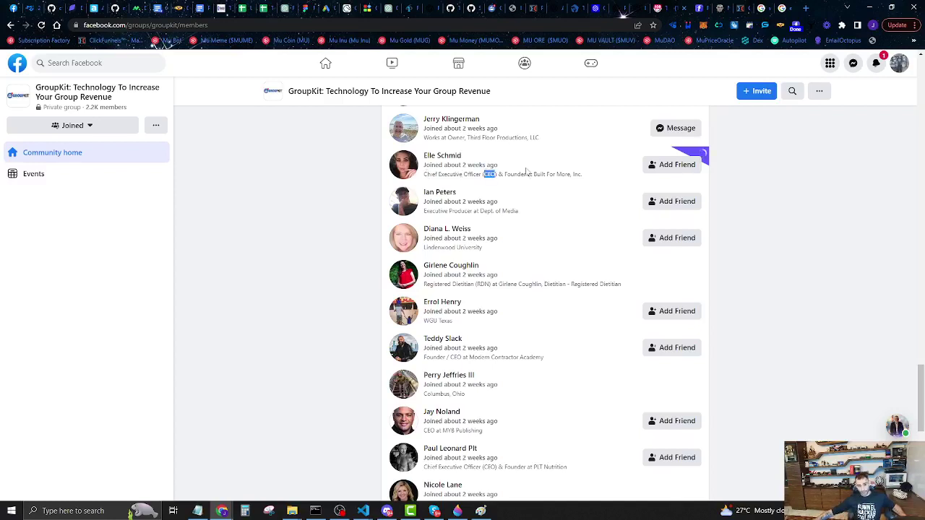
{"action": "left_click", "coordinate": [795, 27]}
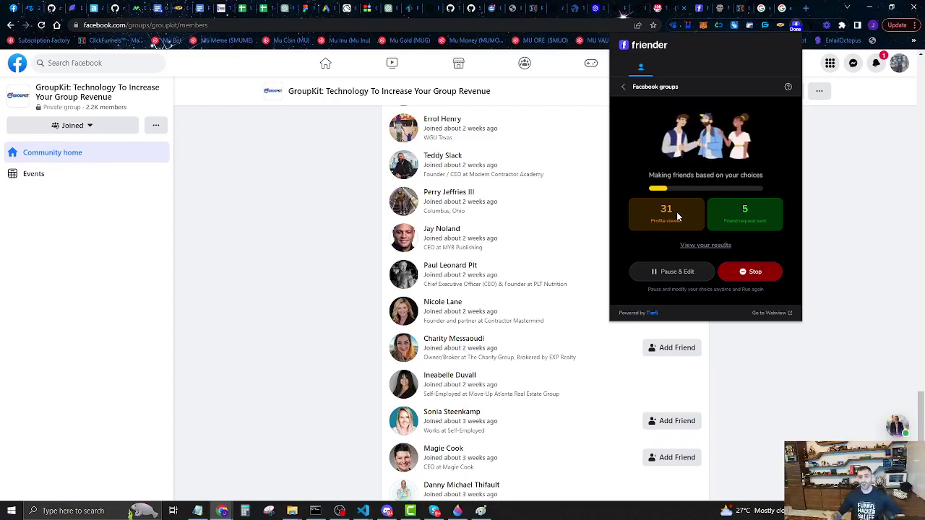
{"action": "left_click", "coordinate": [343, 247]}
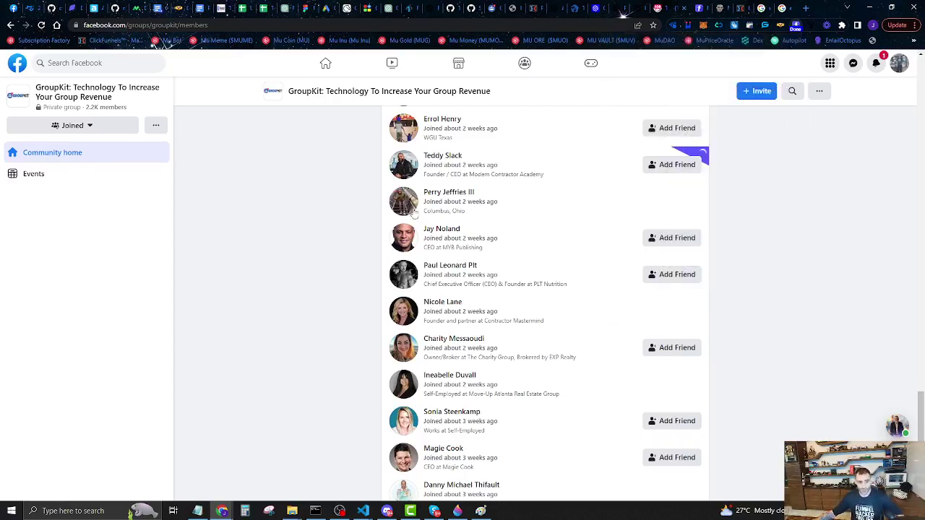
Examine the "Founder" keyword in the Modern Contractor Academy member's job title and watch Friender process members who joined about 2 weeks ago
{"action": "double_click", "coordinate": [427, 177]}
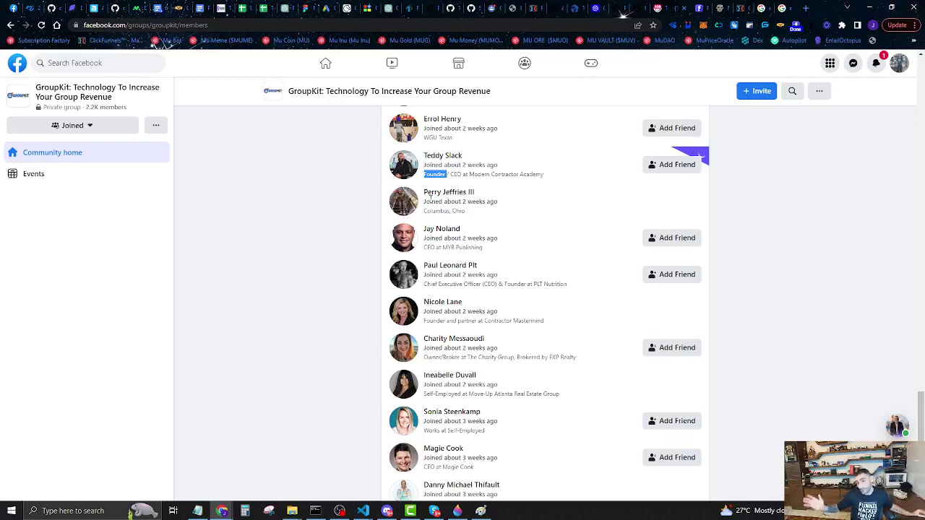
{"action": "scroll", "coordinate": [430, 197], "scroll_direction": "down", "scroll_amount": 1}
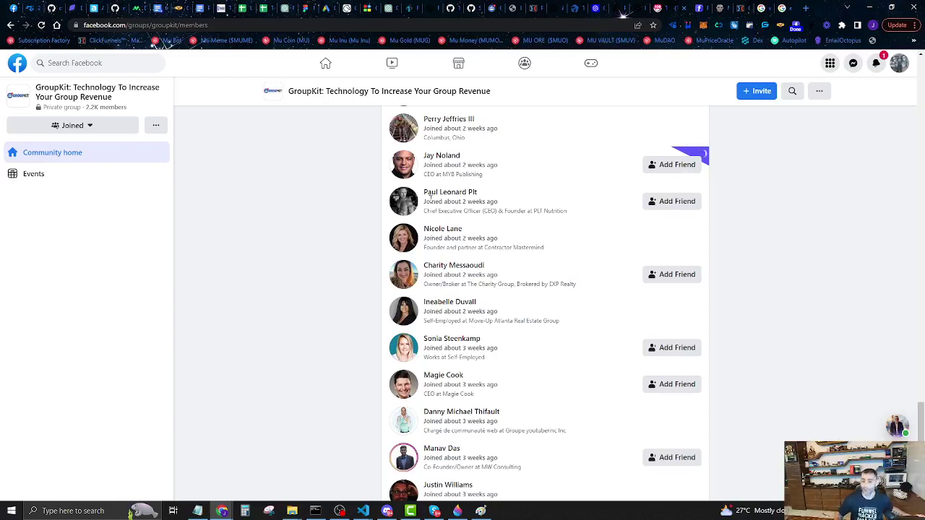
{"action": "scroll", "coordinate": [430, 193], "scroll_direction": "down", "scroll_amount": 1}
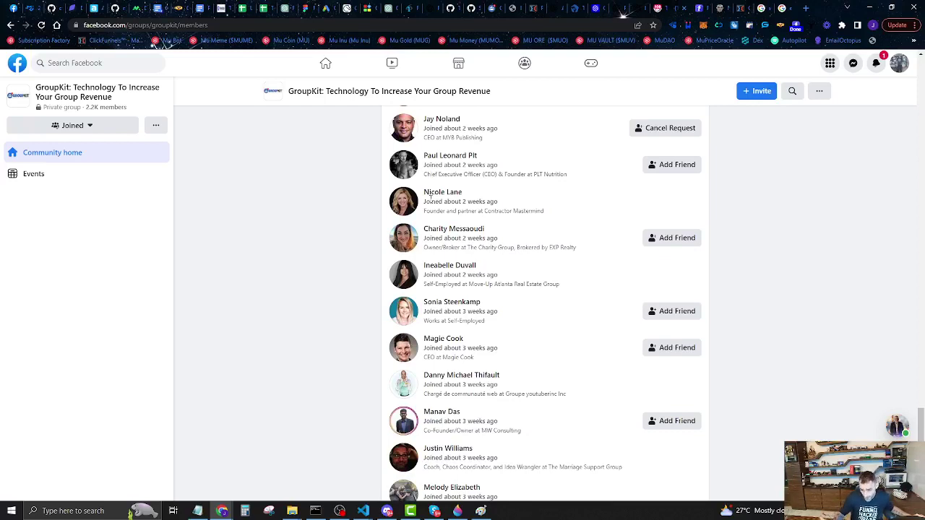
{"action": "scroll", "coordinate": [429, 193], "scroll_direction": "down", "scroll_amount": 2}
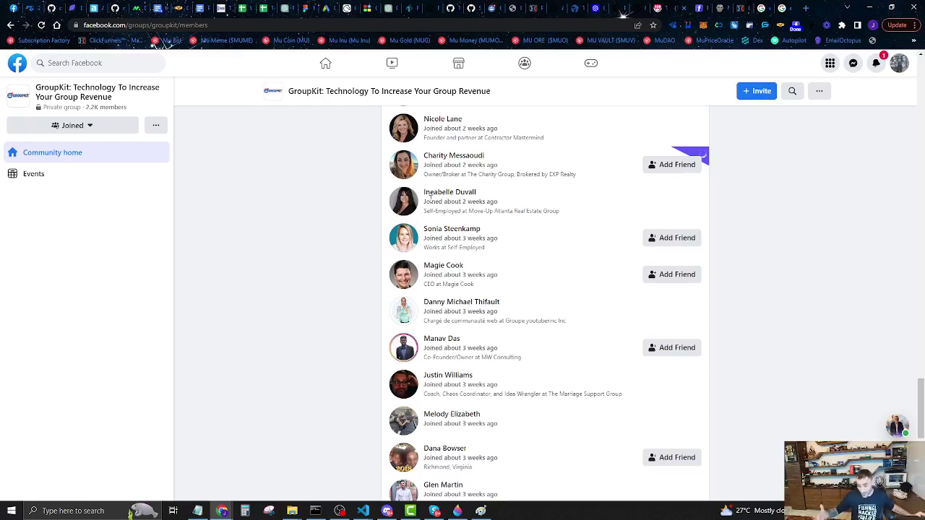
Watch Friender work through members who joined about 3 weeks ago and check its counts of viewed profiles and sent requests
{"action": "scroll", "coordinate": [431, 194], "scroll_direction": "down", "scroll_amount": 2}
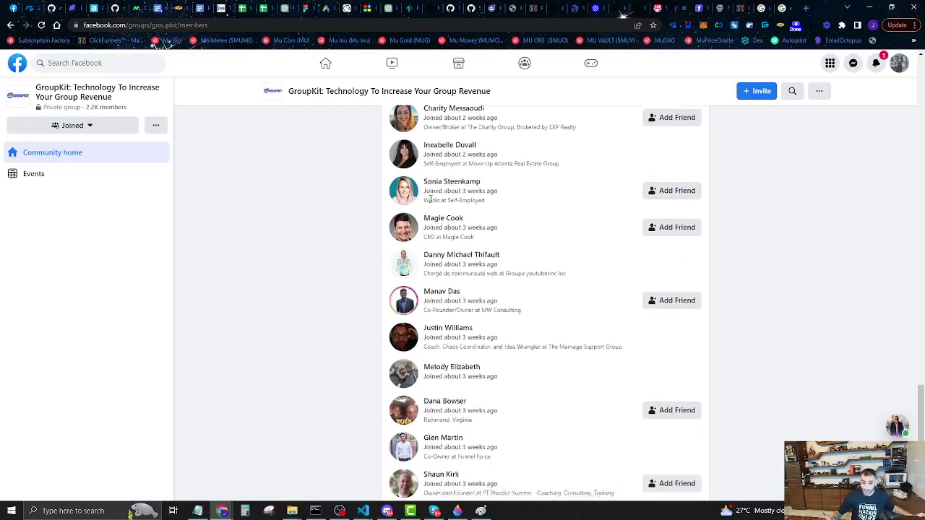
{"action": "scroll", "coordinate": [431, 193], "scroll_direction": "down", "scroll_amount": 3}
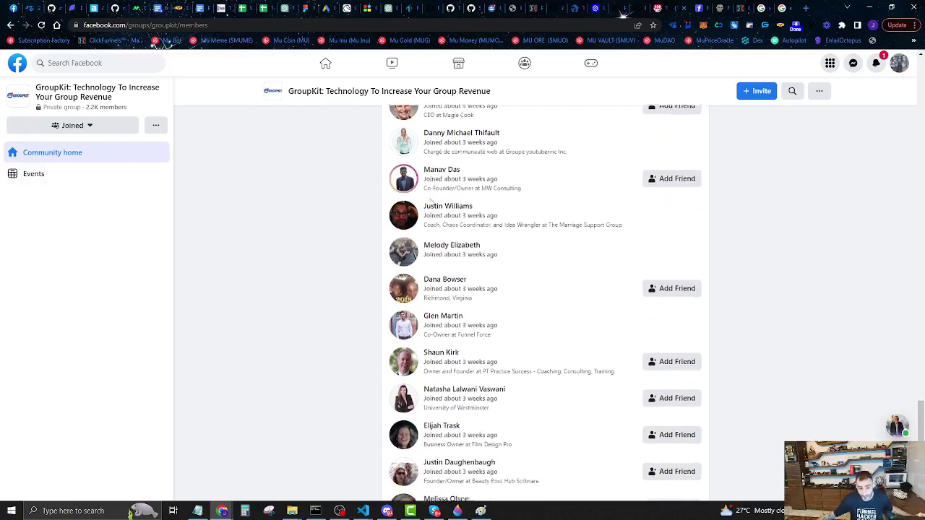
{"action": "scroll", "coordinate": [431, 194], "scroll_direction": "down", "scroll_amount": 3}
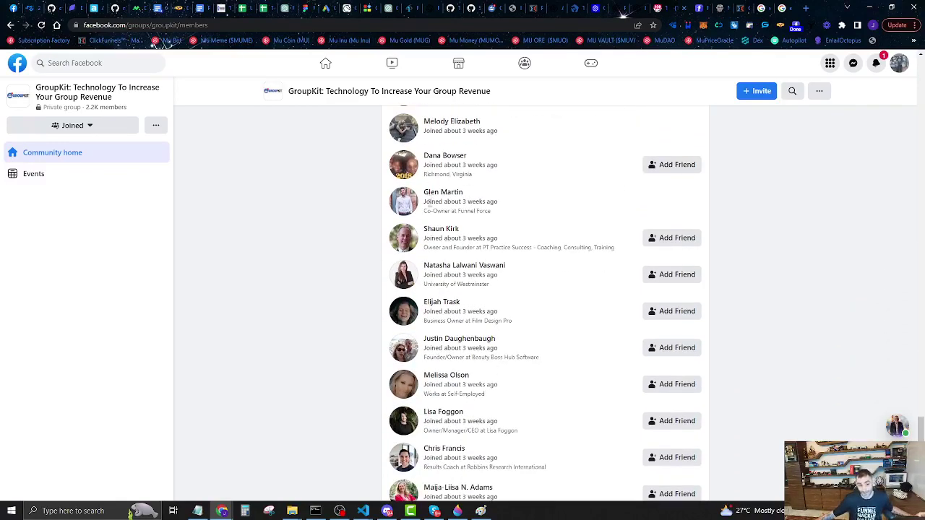
{"action": "scroll", "coordinate": [621, 159], "scroll_direction": "down", "scroll_amount": 2}
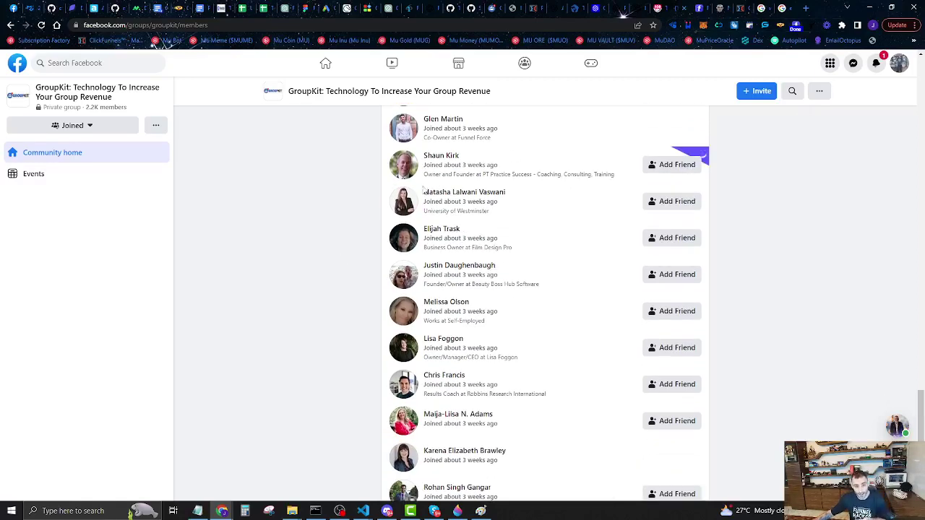
{"action": "left_click", "coordinate": [796, 26]}
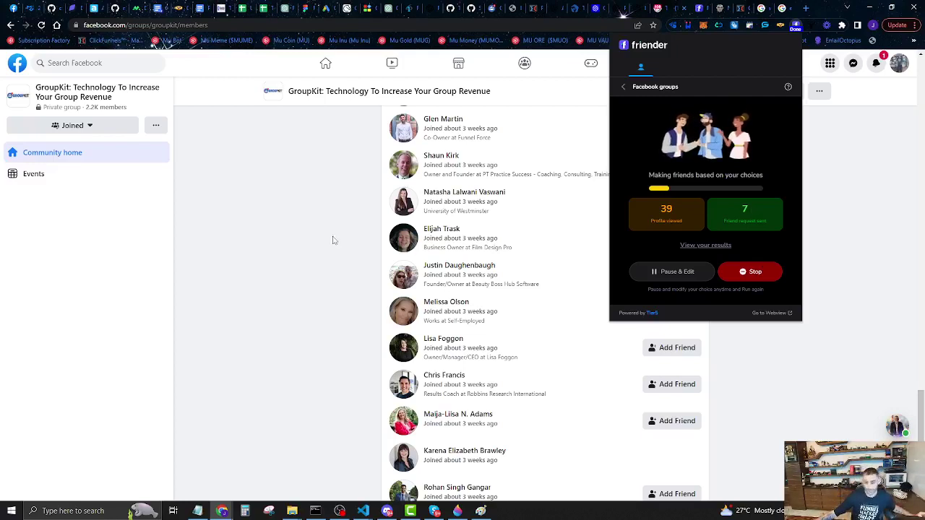
{"action": "left_click", "coordinate": [309, 238]}
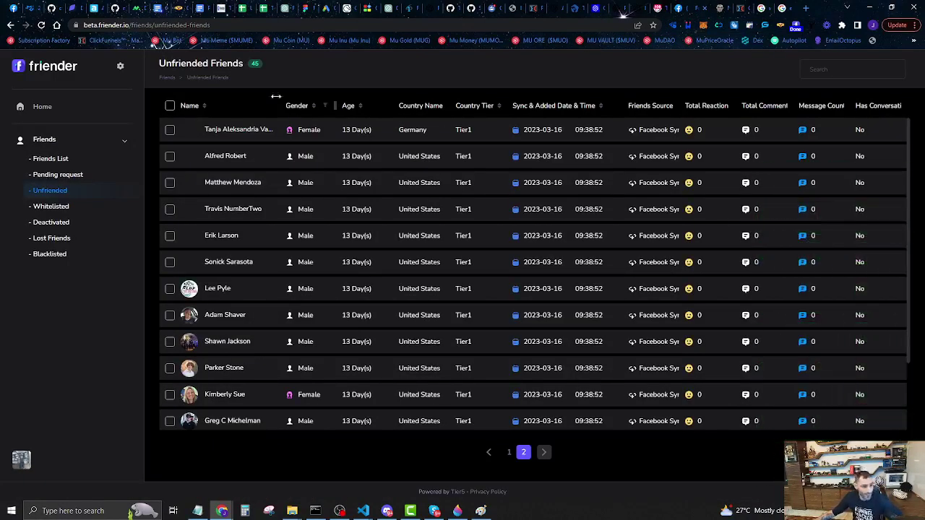
Switch to the Friender web app and examine the engagement columns for the friends on page 2 of the Unfriended list
{"action": "scroll", "coordinate": [366, 217], "scroll_direction": "down", "scroll_amount": 1}
{"action": "scroll", "coordinate": [361, 181], "scroll_direction": "up", "scroll_amount": 1}
{"action": "scroll", "coordinate": [471, 256], "scroll_direction": "down", "scroll_amount": 3}
{"action": "scroll", "coordinate": [479, 291], "scroll_direction": "up", "scroll_amount": 2}
{"action": "scroll", "coordinate": [479, 292], "scroll_direction": "up", "scroll_amount": 1}
{"action": "scroll", "coordinate": [665, 223], "scroll_direction": "down", "scroll_amount": 3}
{"action": "scroll", "coordinate": [563, 349], "scroll_direction": "up", "scroll_amount": 3}
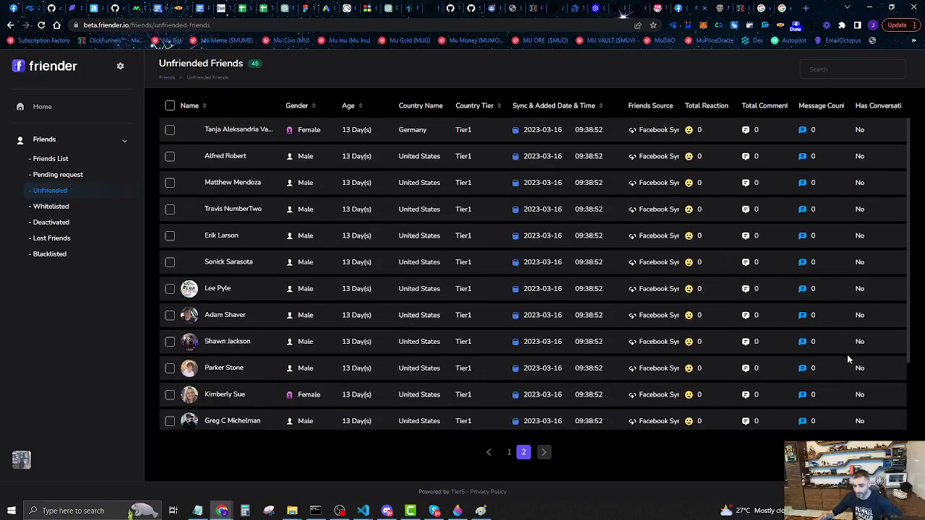
{"action": "scroll", "coordinate": [646, 365], "scroll_direction": "down", "scroll_amount": 3}
Open page 2 of the Friends List in Friender and unfriend a United States friend with zero reactions, comments and messages
{"action": "left_click", "coordinate": [58, 158]}
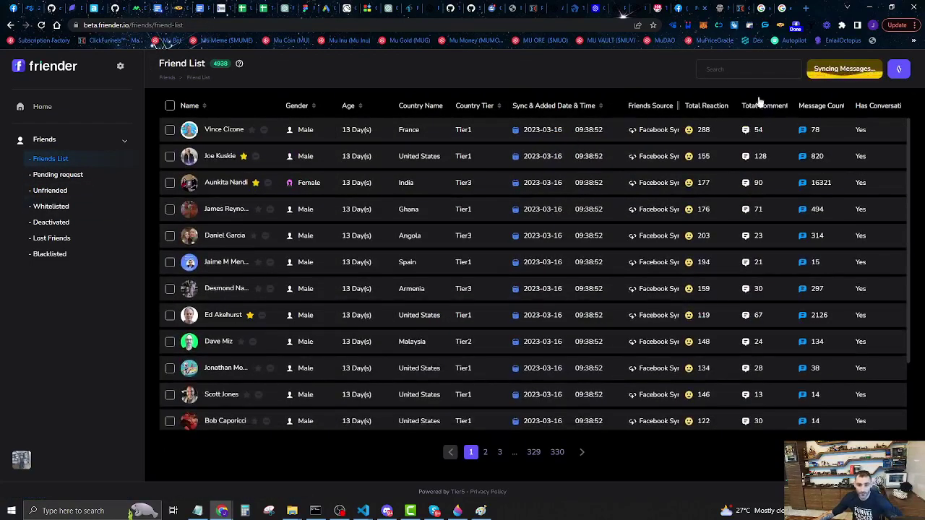
{"action": "left_click", "coordinate": [485, 452]}
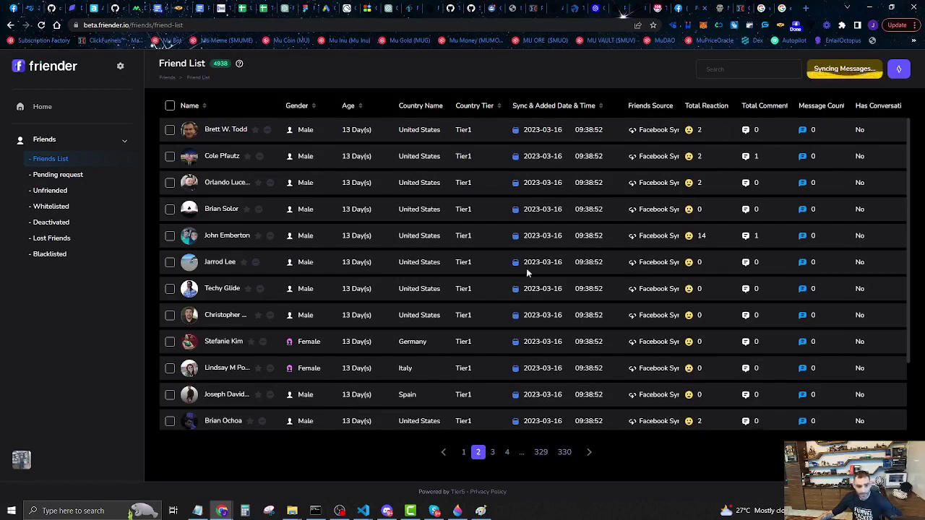
{"action": "left_click", "coordinate": [170, 262]}
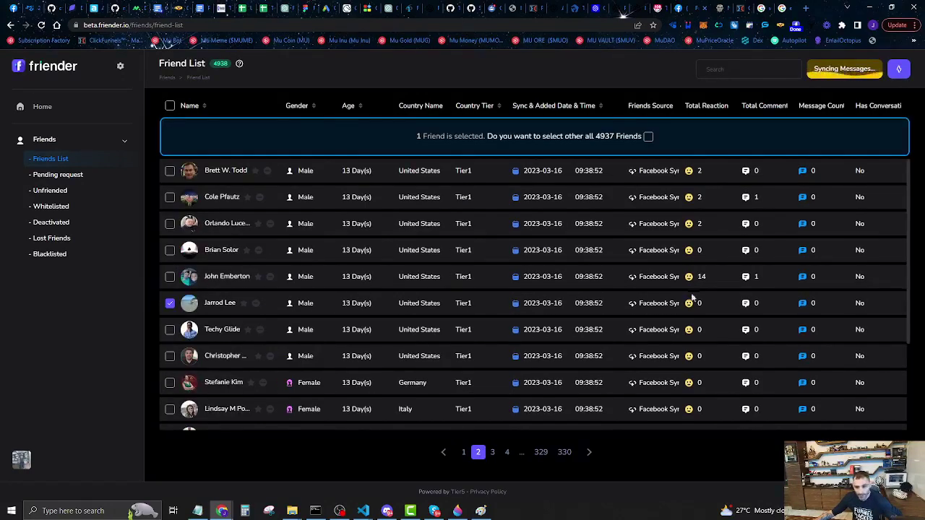
{"action": "left_click", "coordinate": [170, 329]}
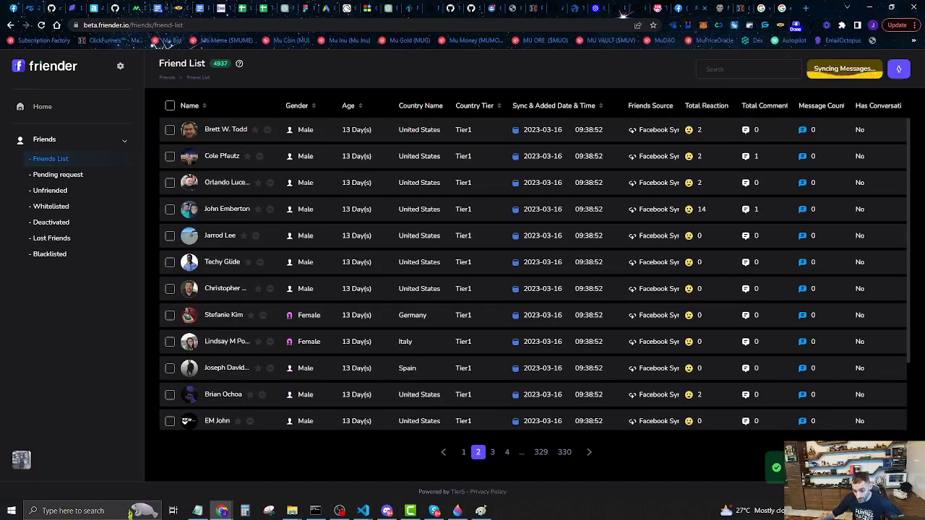
Return to the GroupKit members page on Facebook, recheck Friender's progress counters and reload the page
{"action": "left_click", "coordinate": [681, 8]}
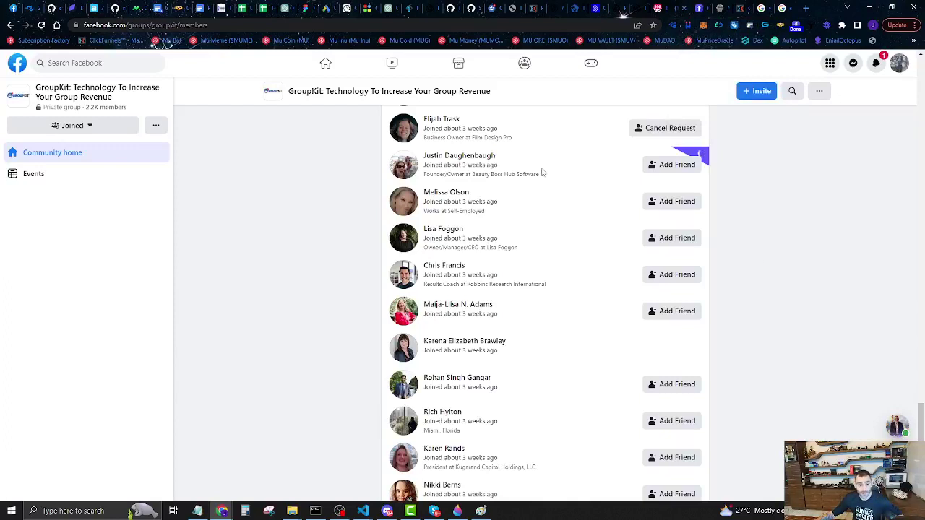
{"action": "left_click", "coordinate": [795, 27]}
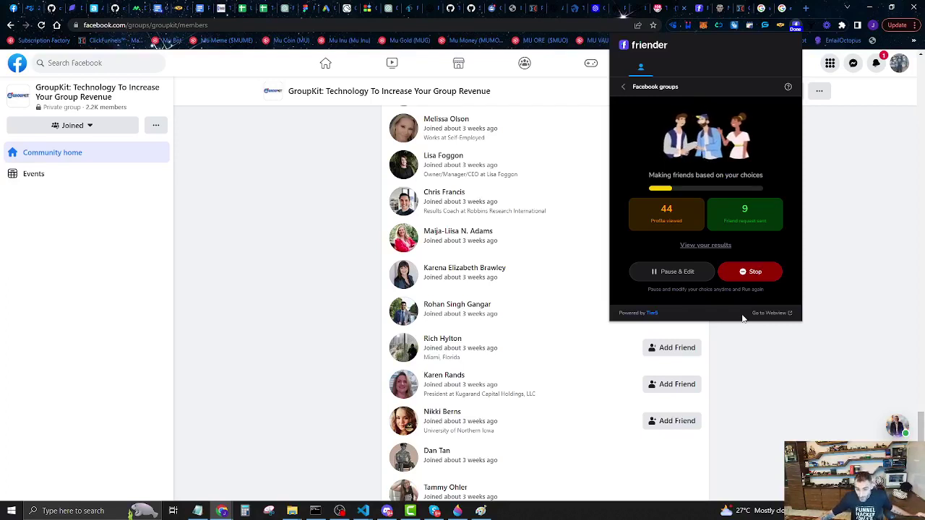
{"action": "left_click", "coordinate": [768, 354]}
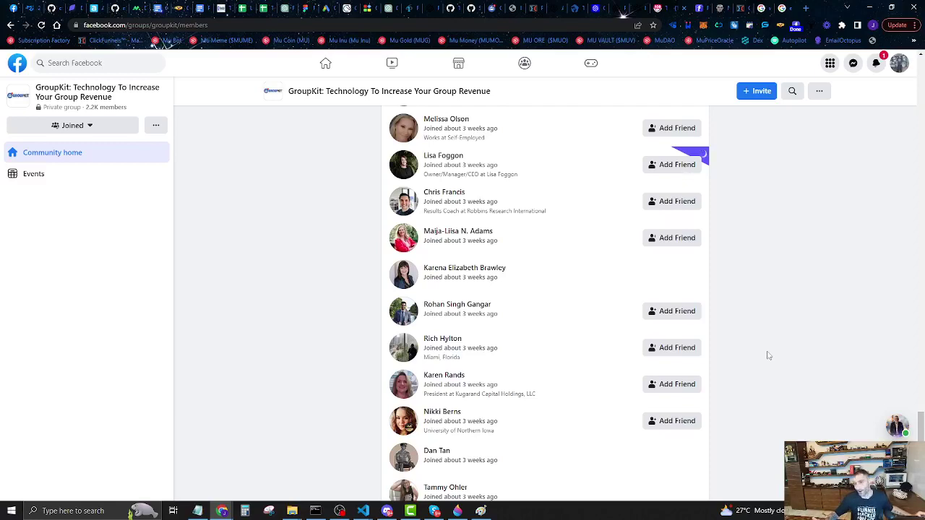
{"action": "key", "text": "F5"}
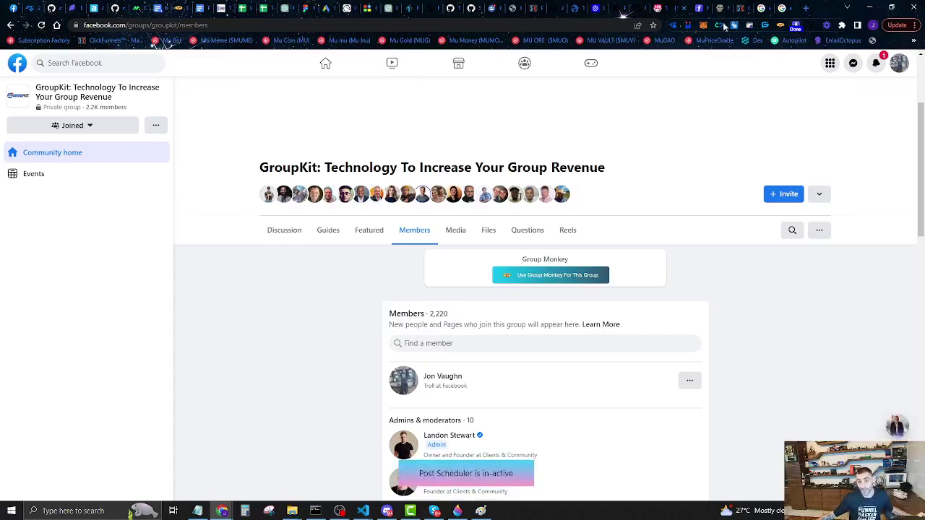
Open the Request History in the Friender web app and examine the profiles viewed and requests sent for Friend Request Settings V22
{"action": "left_click", "coordinate": [699, 7]}
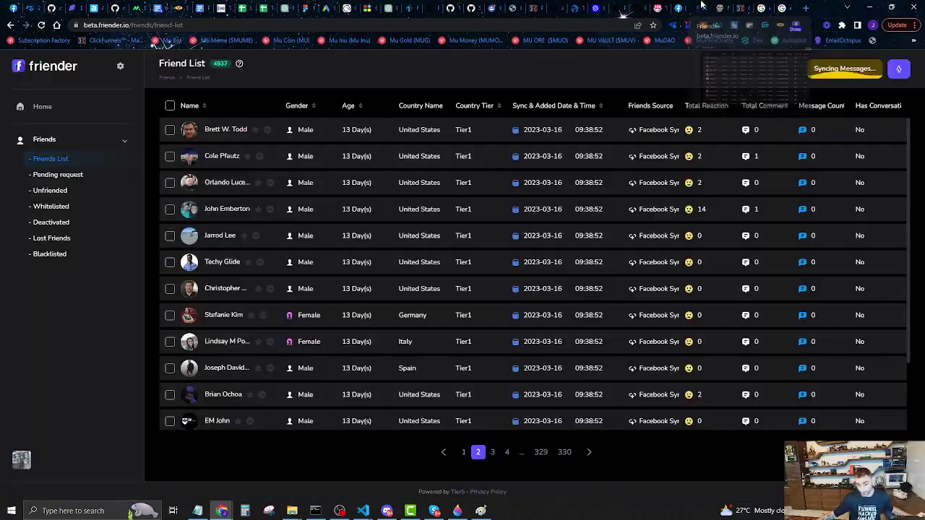
{"action": "left_click", "coordinate": [62, 110]}
{"action": "left_click", "coordinate": [121, 67]}
{"action": "left_click", "coordinate": [202, 132]}
{"action": "scroll", "coordinate": [686, 277], "scroll_direction": "down", "scroll_amount": 10}
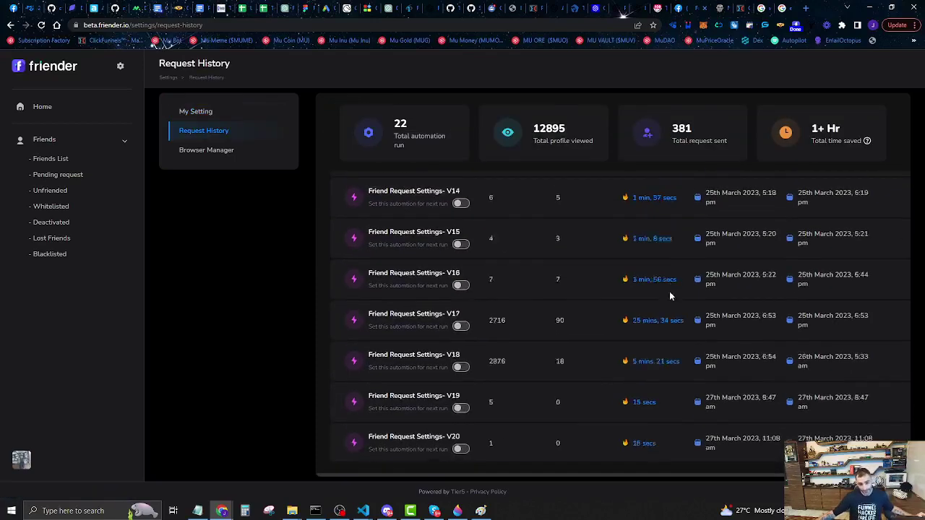
{"action": "double_click", "coordinate": [492, 437]}
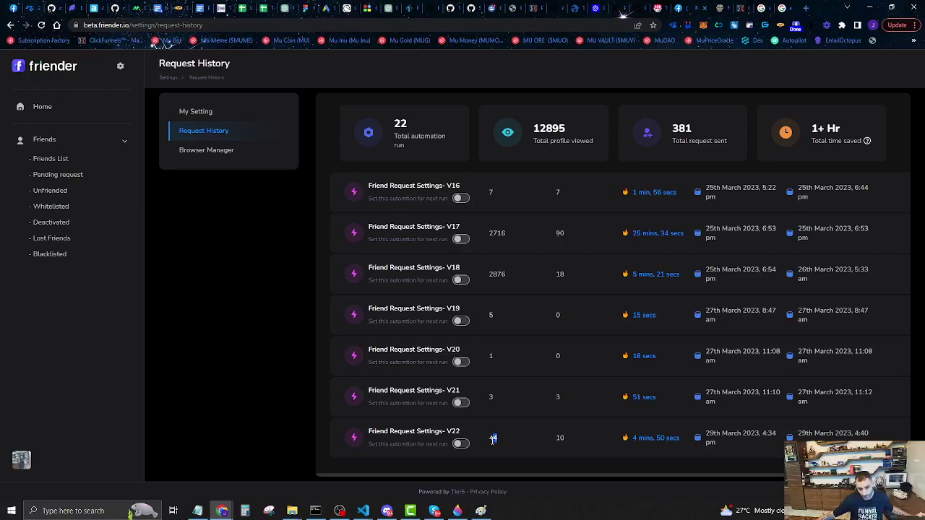
{"action": "double_click", "coordinate": [559, 438]}
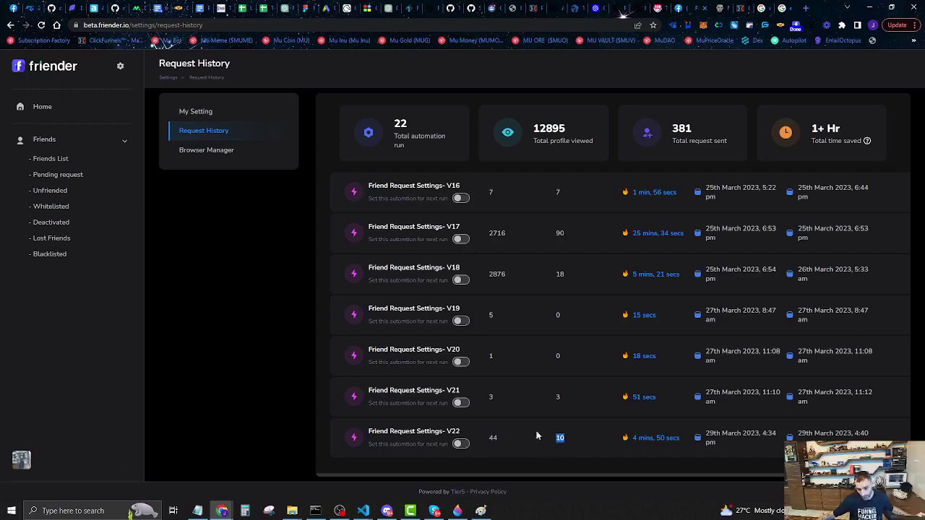
{"action": "left_click", "coordinate": [561, 441]}
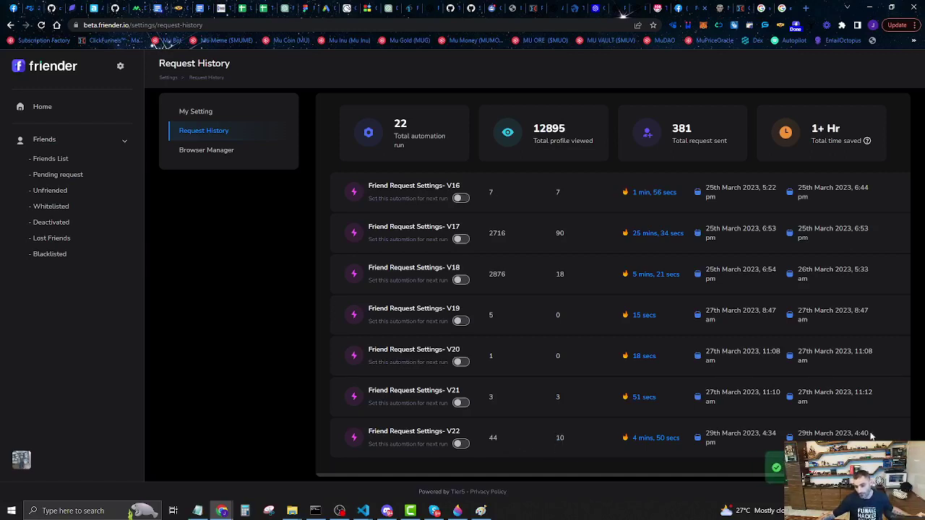
Expand the details of Friend Request Settings V22 and examine its look-up interval, request limit, keywords and tier level
{"action": "scroll", "coordinate": [719, 475], "scroll_direction": "right", "scroll_amount": 1}
{"action": "scroll", "coordinate": [719, 475], "scroll_direction": "right", "scroll_amount": 3}
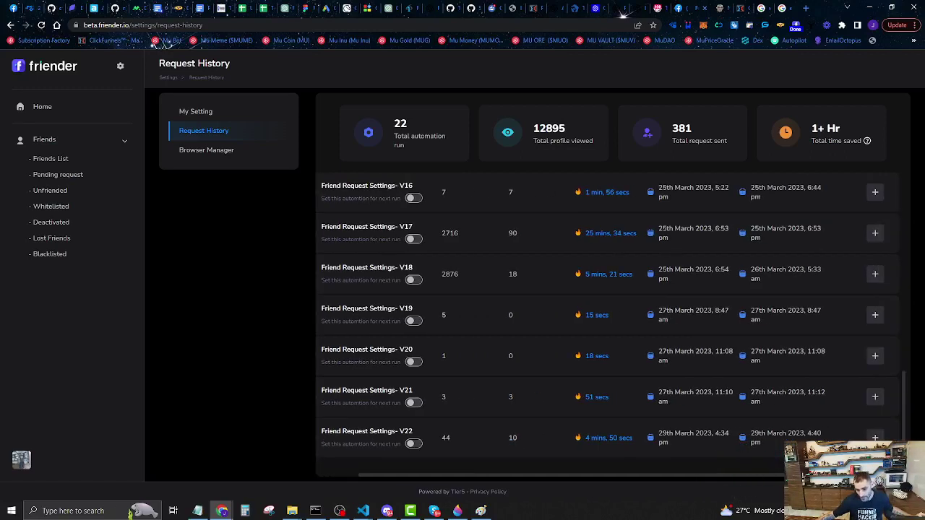
{"action": "left_click", "coordinate": [875, 438]}
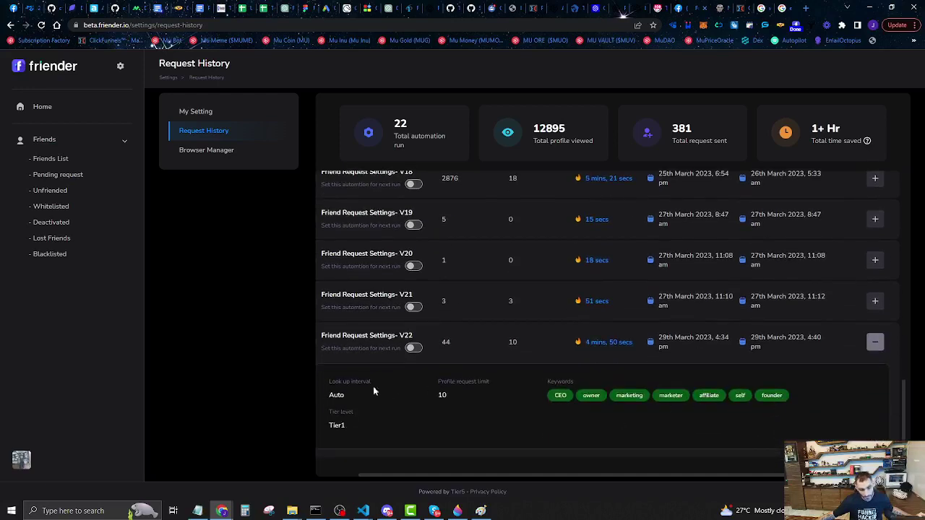
{"action": "left_click_drag", "start_coordinate": [346, 425], "coordinate": [336, 426]}
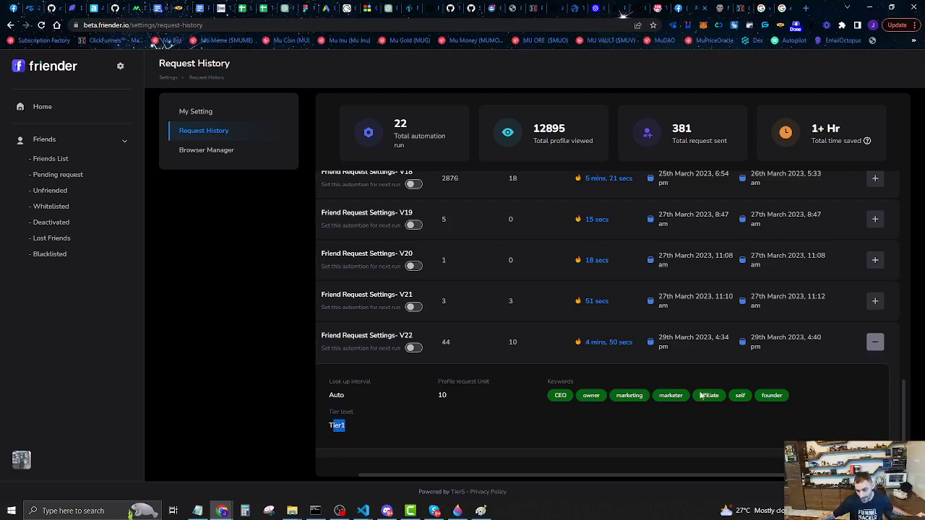
Open Friender's pending requests and review the newest ones sent to Facebook group members
{"action": "left_click", "coordinate": [58, 175]}
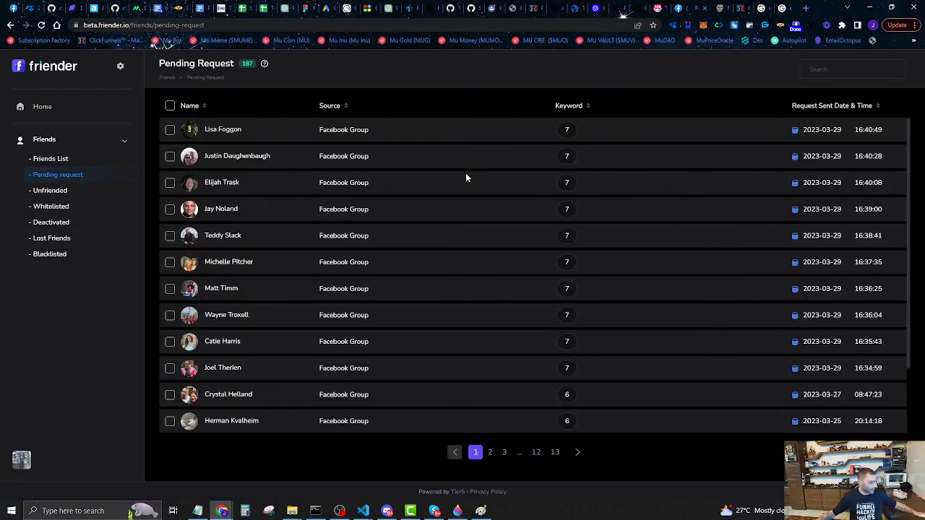
{"action": "scroll", "coordinate": [355, 186], "scroll_direction": "down", "scroll_amount": 2}
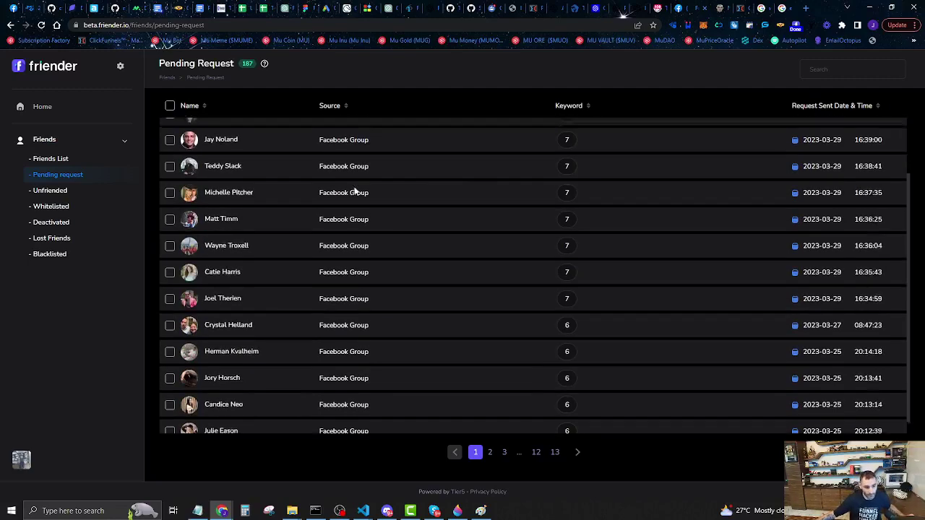
{"action": "scroll", "coordinate": [363, 250], "scroll_direction": "up", "scroll_amount": 2}
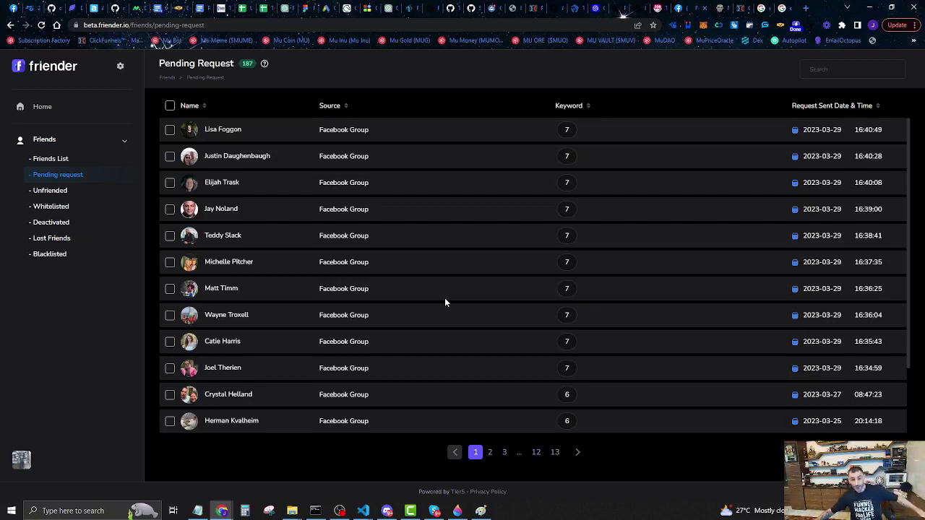
Switch back to Facebook, open the account's own profile and examine the friend count in its Friends section
{"action": "left_click", "coordinate": [680, 8]}
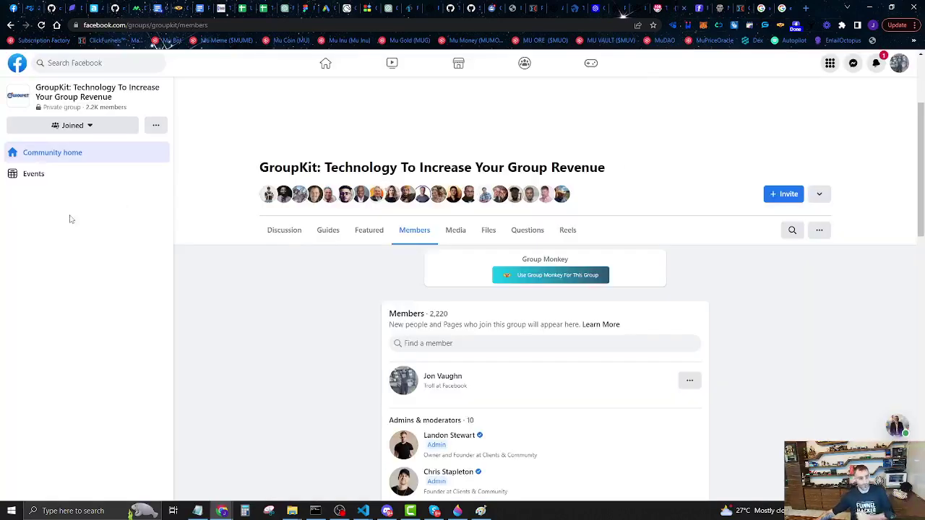
{"action": "left_click", "coordinate": [16, 62]}
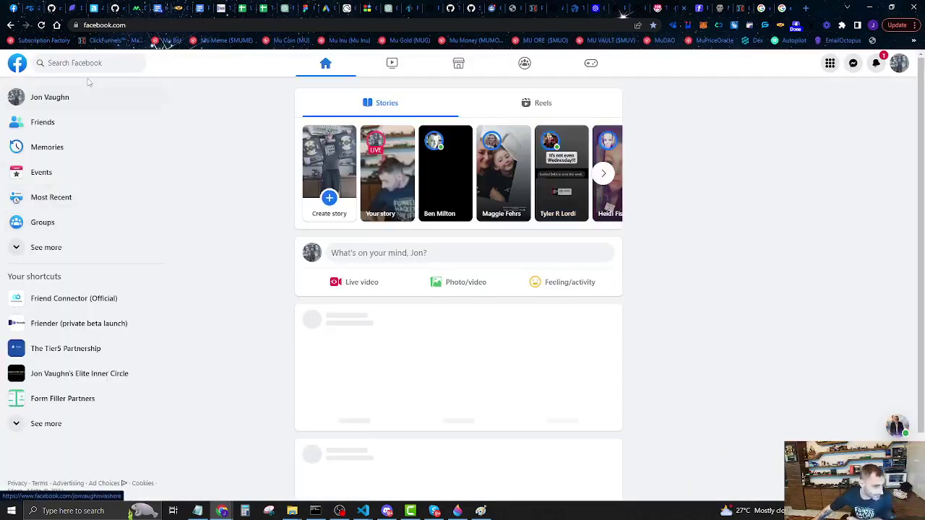
{"action": "left_click", "coordinate": [64, 107]}
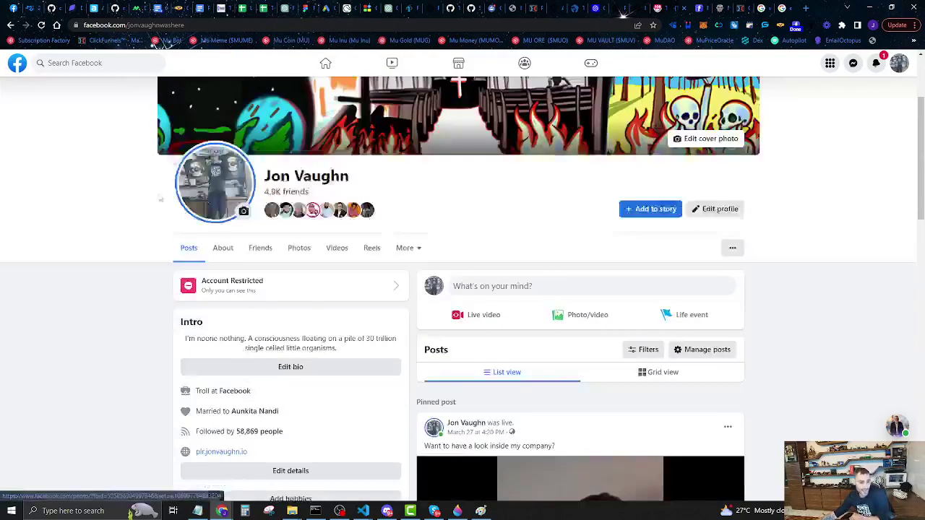
{"action": "scroll", "coordinate": [153, 216], "scroll_direction": "down", "scroll_amount": 5}
{"action": "scroll", "coordinate": [153, 217], "scroll_direction": "down", "scroll_amount": 5}
{"action": "mouse_move", "coordinate": [186, 268]}
{"action": "left_mouse_down"}
{"action": "mouse_move", "coordinate": [228, 268]}
{"action": "mouse_move", "coordinate": [180, 268]}
{"action": "left_mouse_up"}
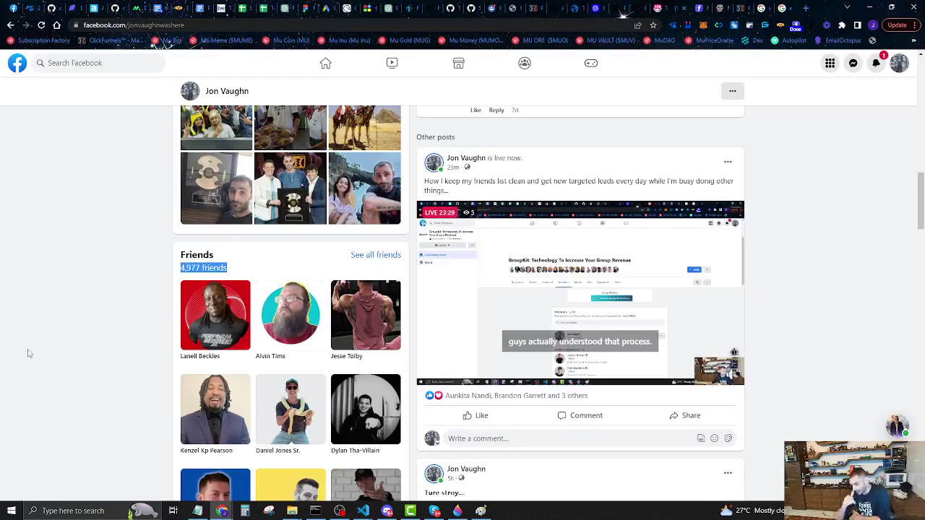